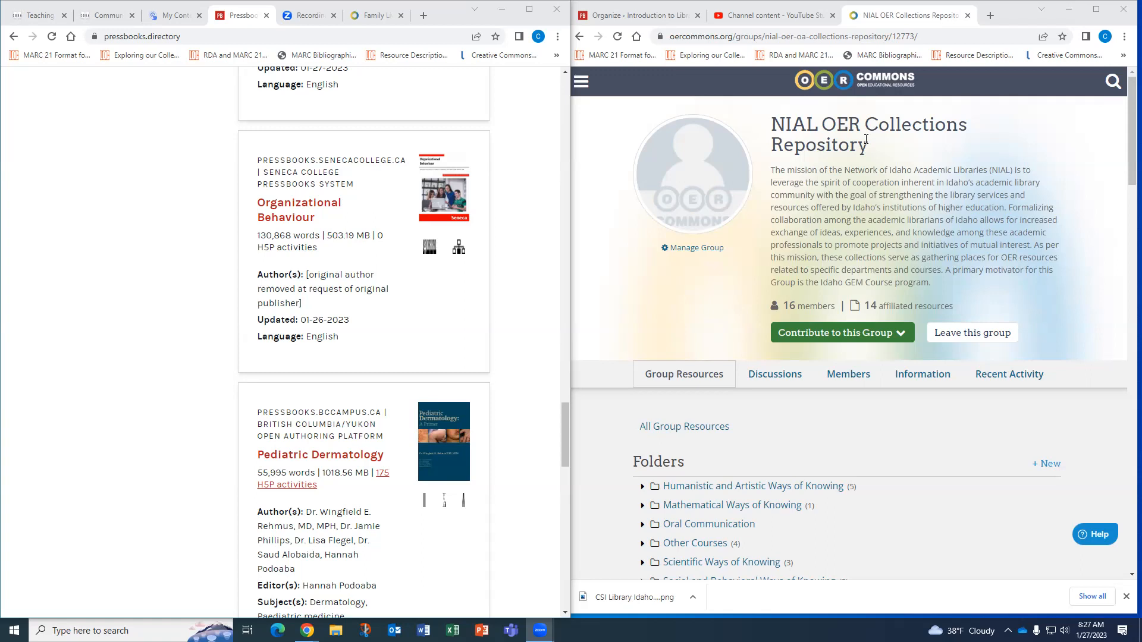
# Step: Expand the Humanistic and Artistic Ways of Knowing folder and look through its list of course subfolders
pyautogui.scroll(-3, 863, 148)
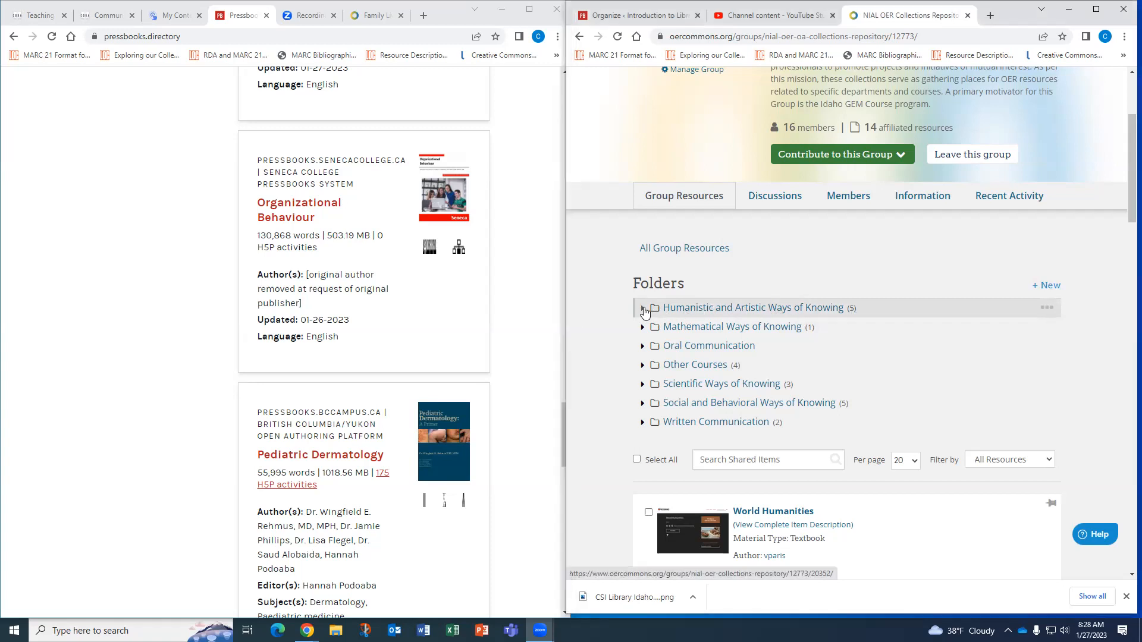
pyautogui.click(643, 307)
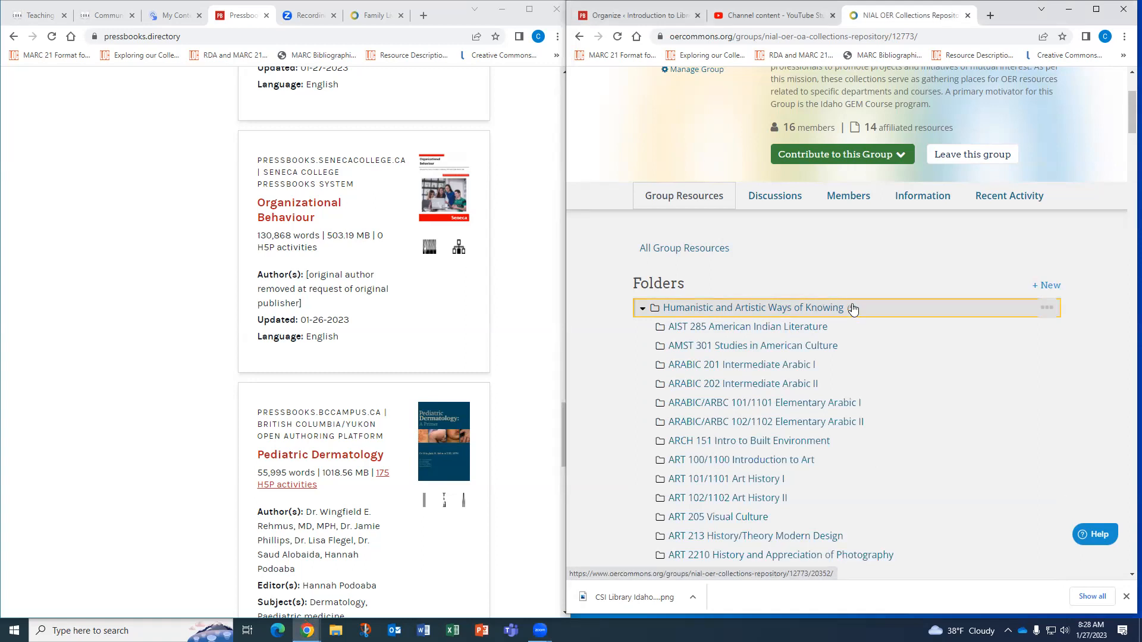
pyautogui.scroll(-9, 852, 308)
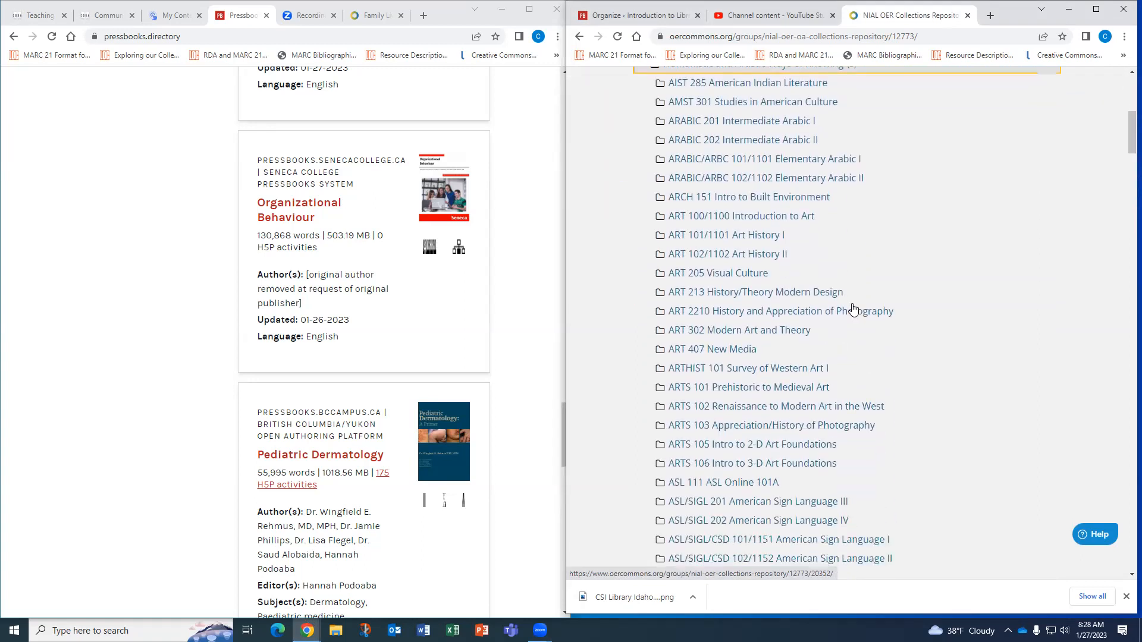
pyautogui.scroll(-18, 853, 308)
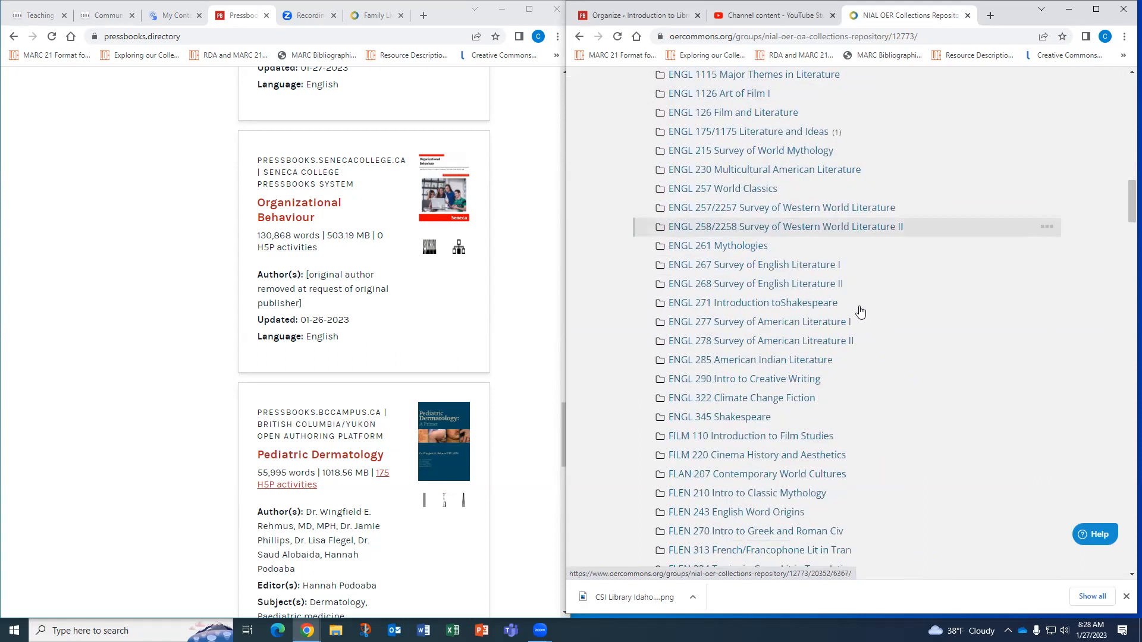
pyautogui.scroll(-8, 859, 310)
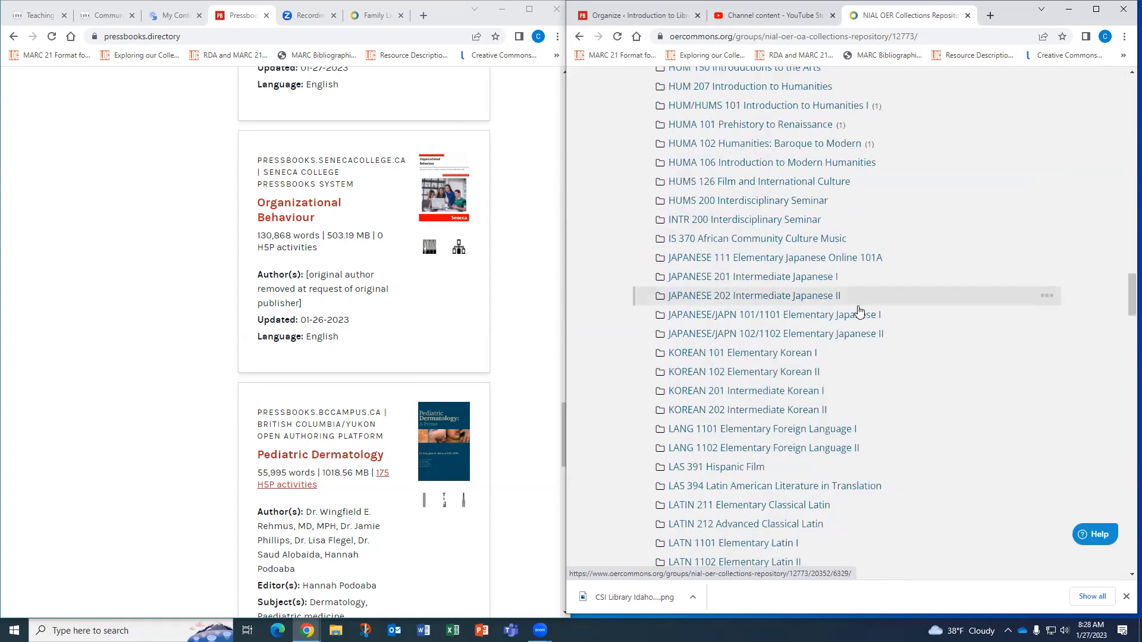
pyautogui.scroll(6, 867, 310)
pyautogui.scroll(12, 867, 309)
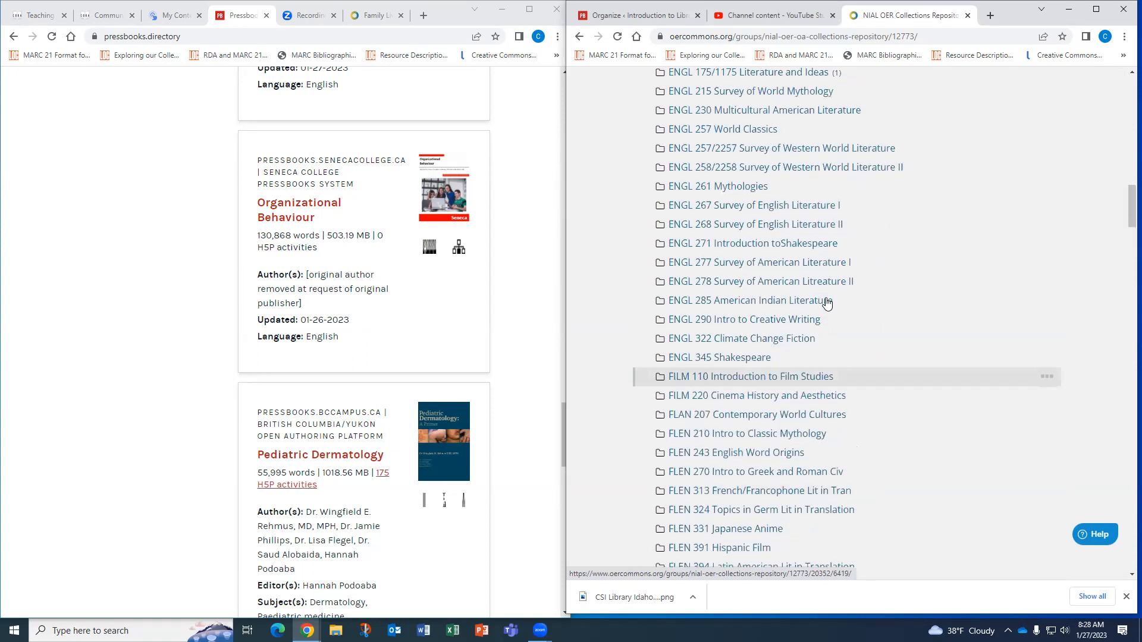
pyautogui.scroll(16, 851, 315)
pyautogui.scroll(3, 846, 320)
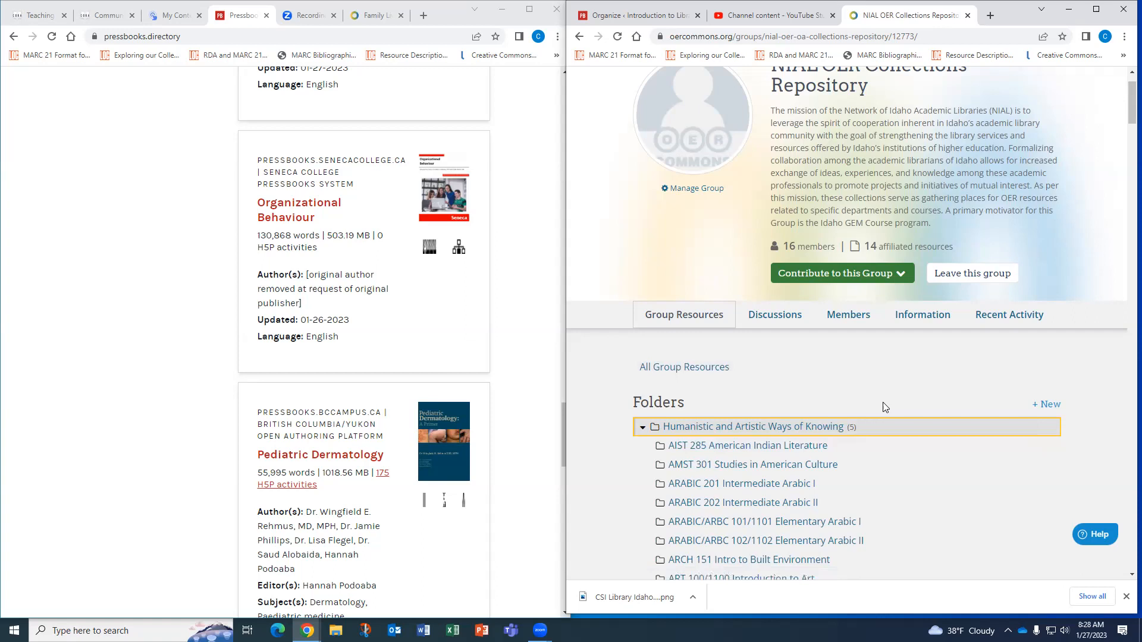
# Step: Search the page for "(" and step through the matches to locate course folders that contain resources
pyautogui.hotkey('ctrl', 'f')
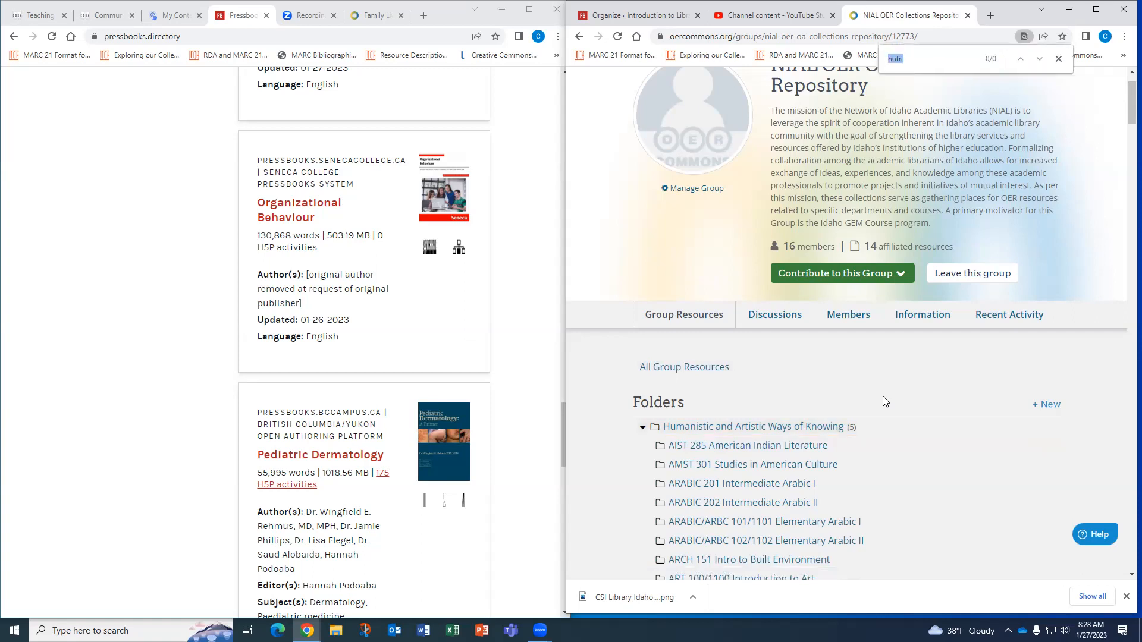
pyautogui.write('(')
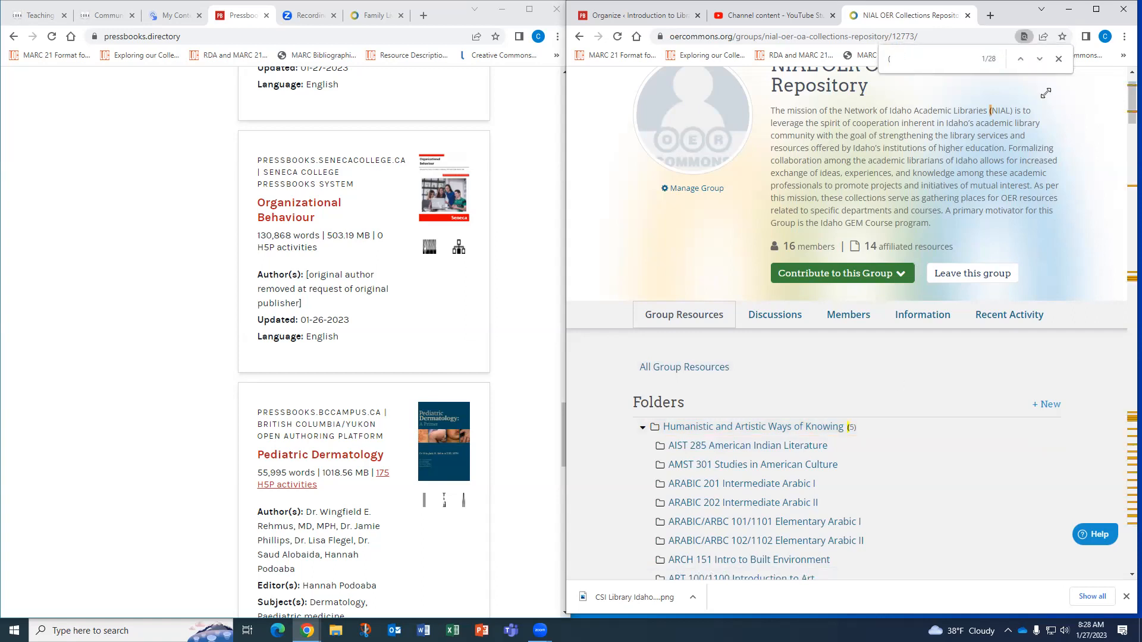
pyautogui.click(1040, 58)
pyautogui.click(1040, 58)
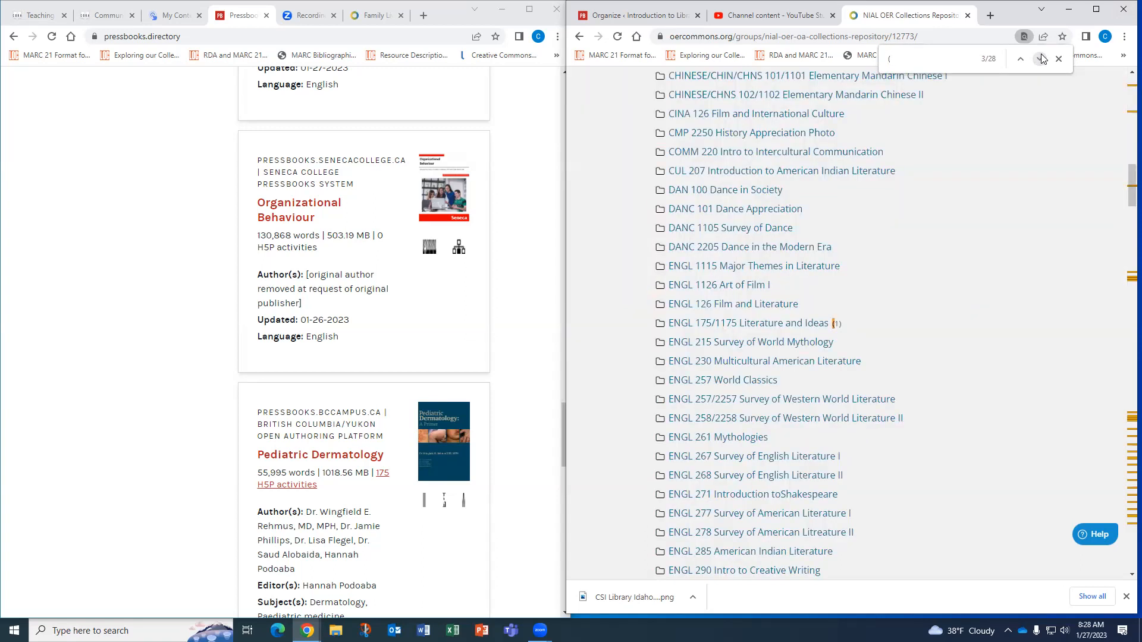
pyautogui.click(1040, 58)
pyautogui.click(1040, 58)
pyautogui.click(1040, 58)
pyautogui.click(1040, 59)
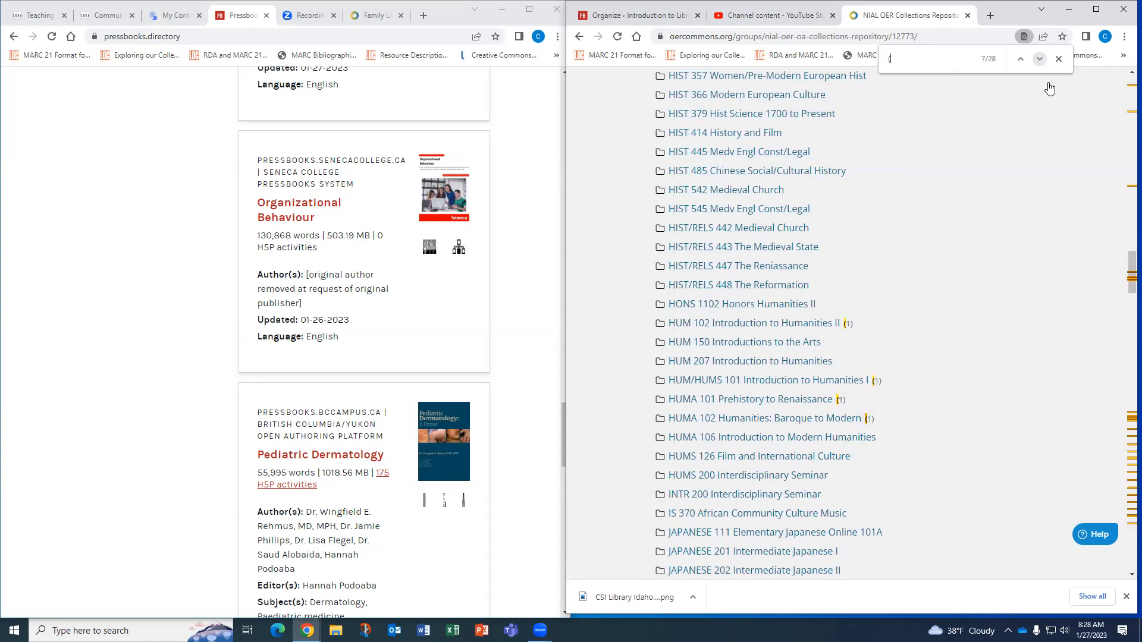
pyautogui.scroll(15, 1054, 258)
pyautogui.scroll(15, 1052, 258)
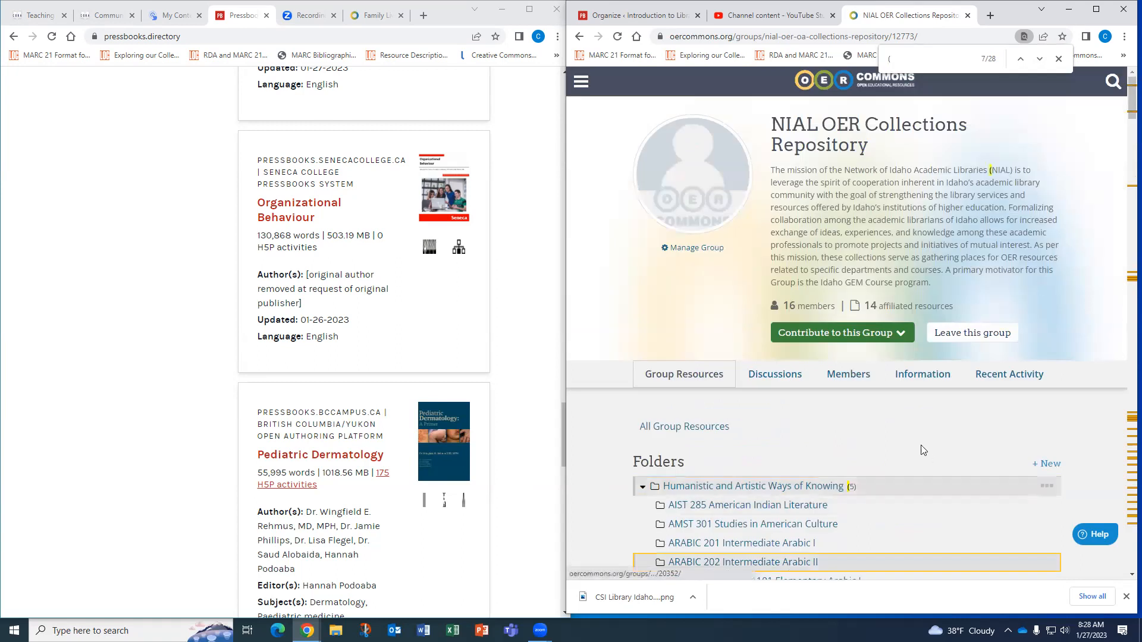
# Step: Look over the group's folder list again, then open the Humanistic and Artistic Ways of Knowing folder with its subfolders collapsed
pyautogui.click(926, 437)
pyautogui.scroll(-5, 928, 440)
pyautogui.scroll(-13, 934, 426)
pyautogui.scroll(-3, 934, 426)
pyautogui.scroll(18, 934, 423)
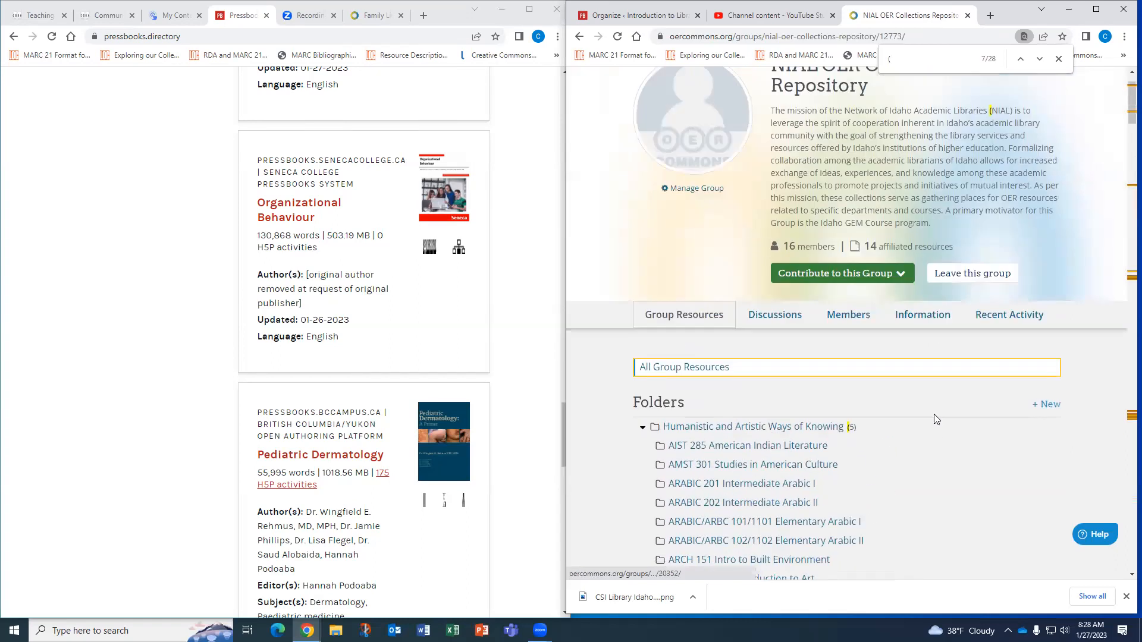
pyautogui.scroll(-1, 937, 387)
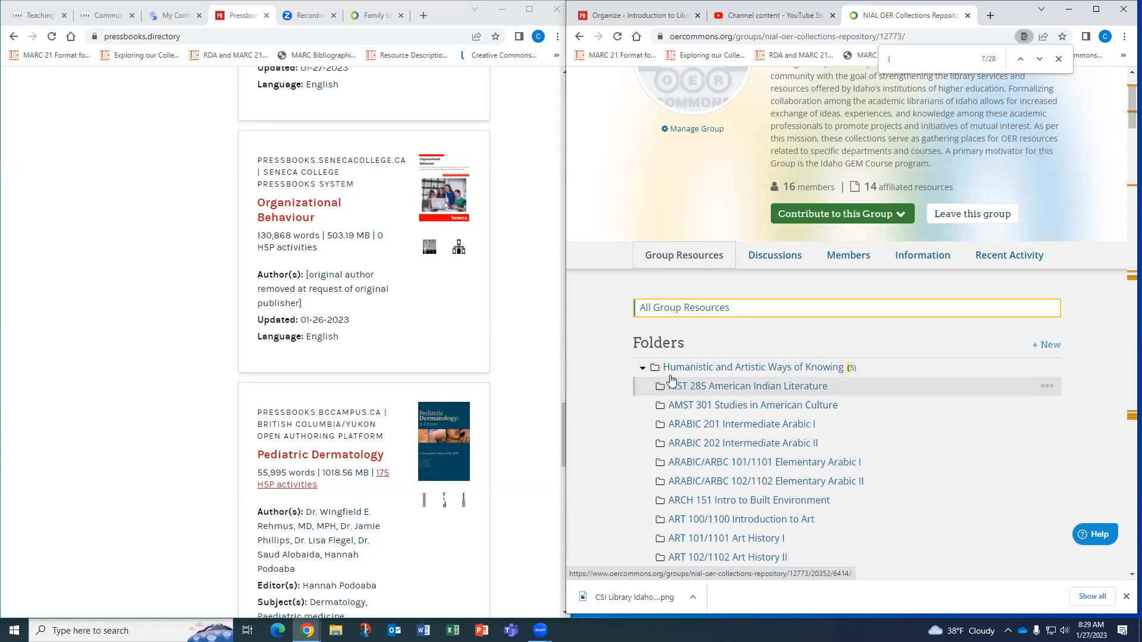
pyautogui.click(647, 369)
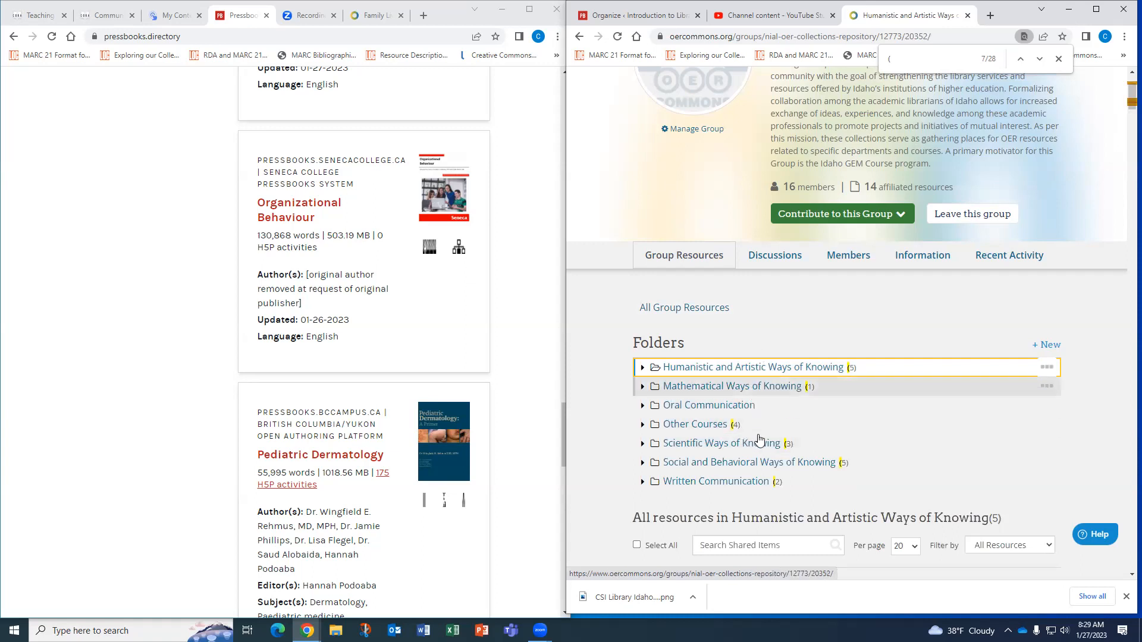
# Step: Expand the Other Courses folder to view its course subfolders, then collapse it and return to the group's header
pyautogui.scroll(-1, 967, 399)
pyautogui.scroll(-1, 968, 400)
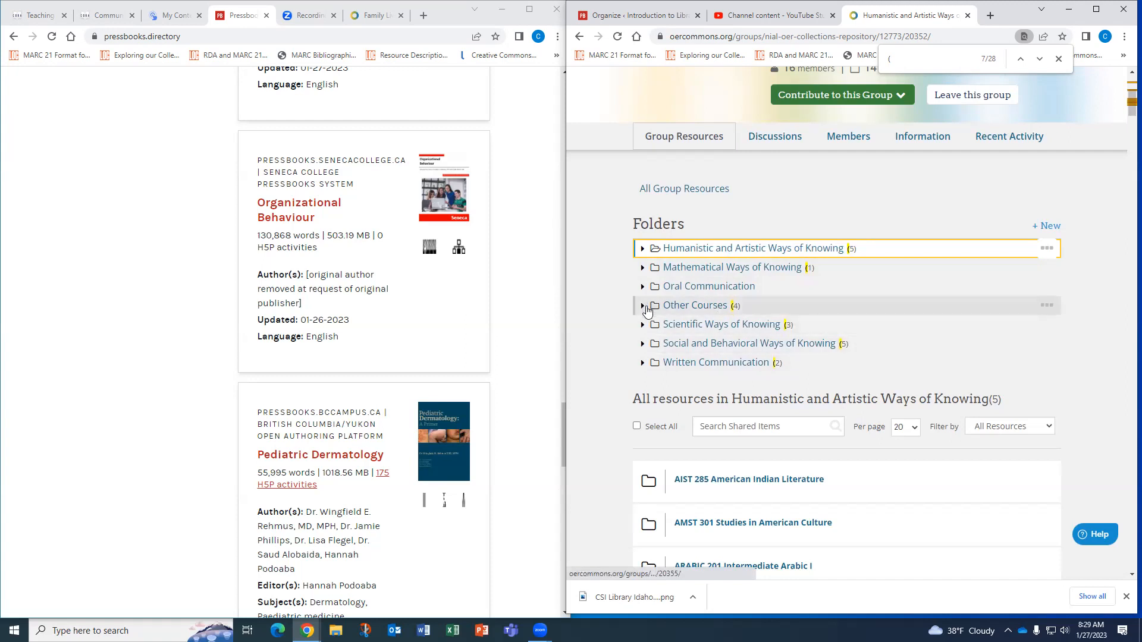
pyautogui.click(642, 306)
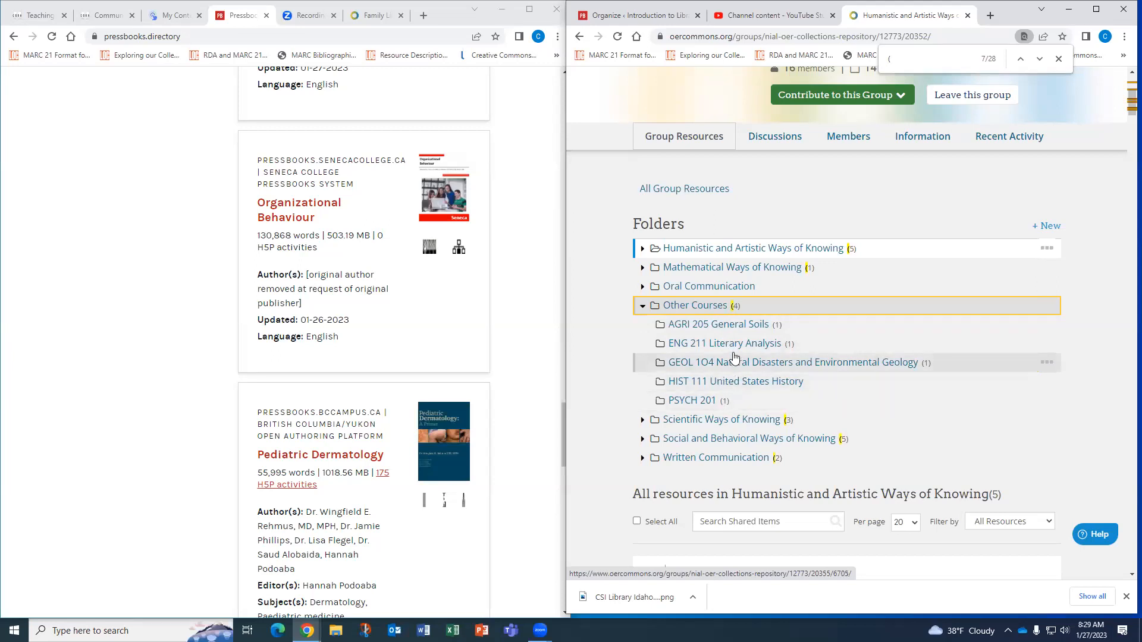
pyautogui.click(642, 306)
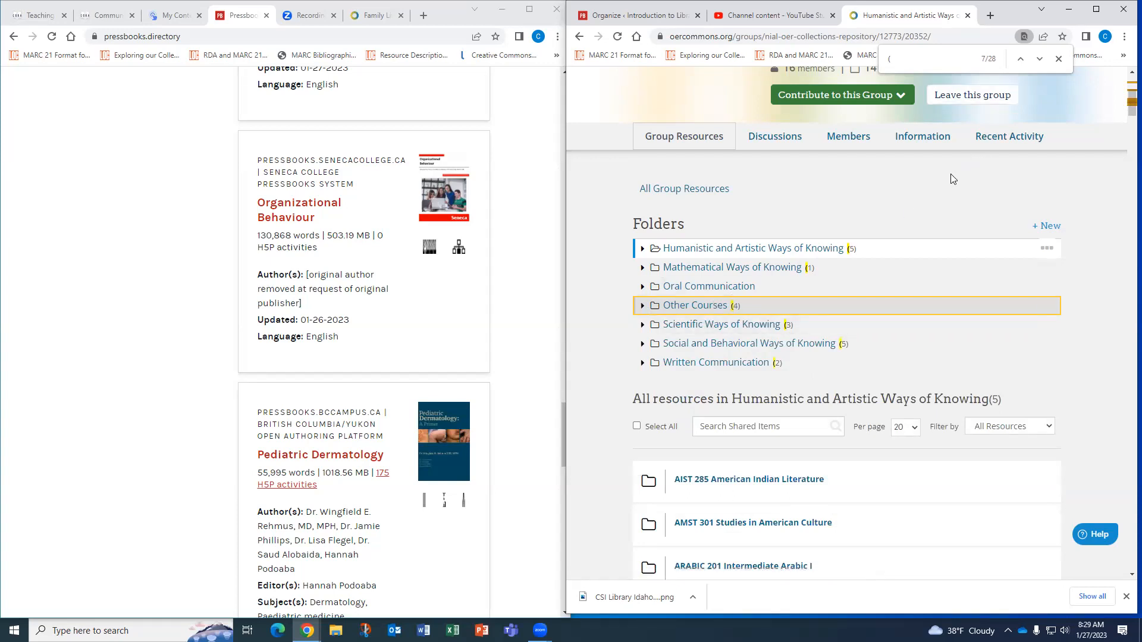
pyautogui.scroll(4, 952, 189)
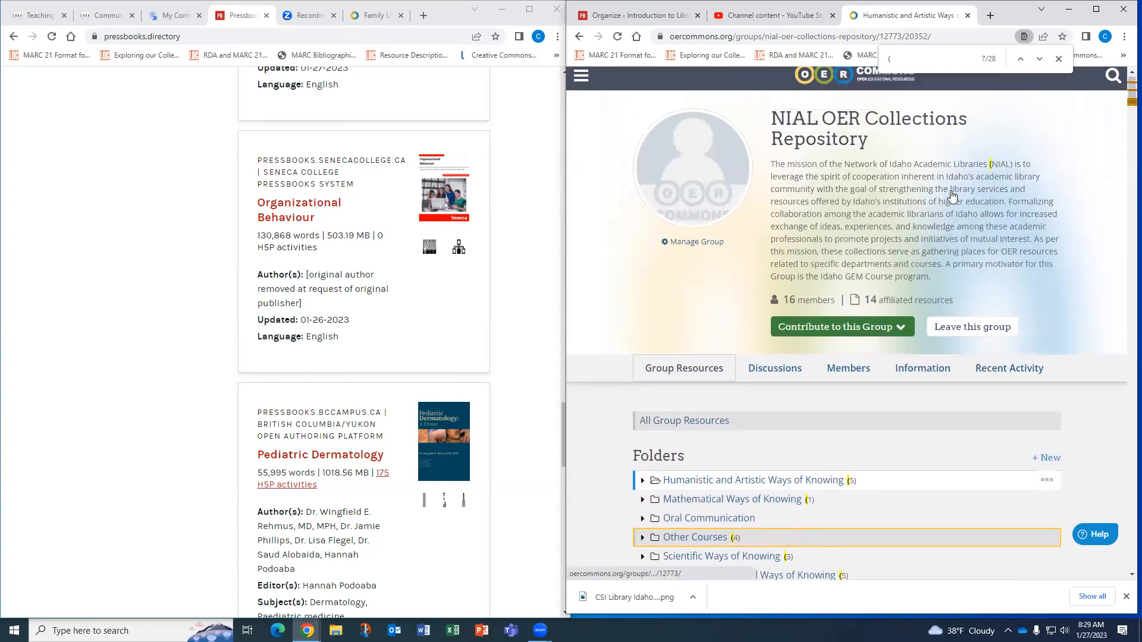
pyautogui.scroll(-6, 952, 192)
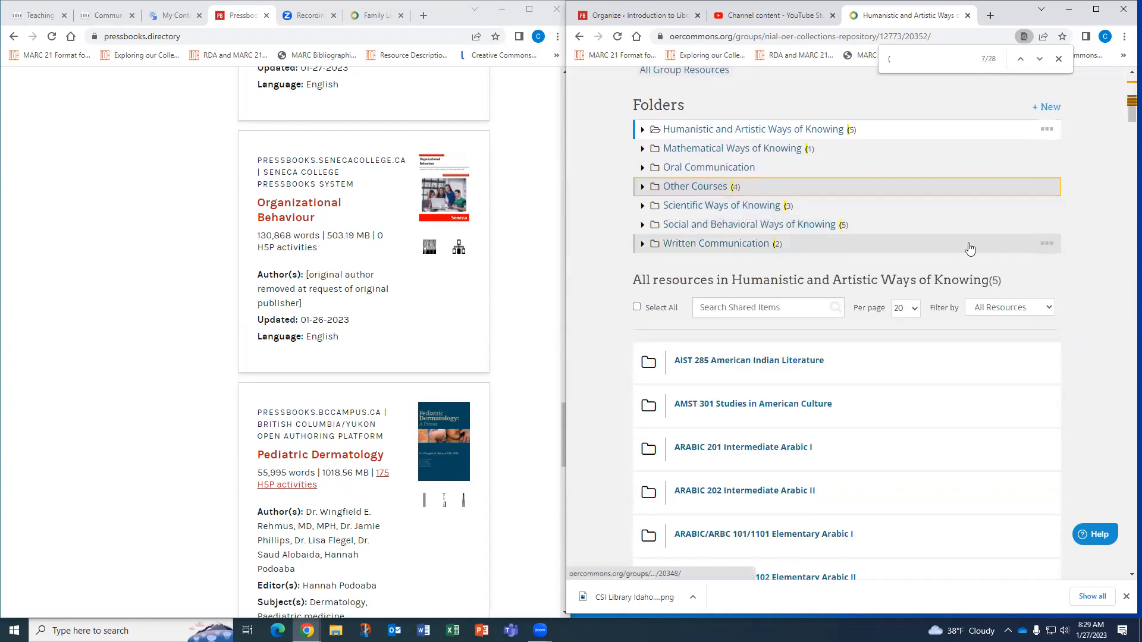
pyautogui.scroll(6, 978, 245)
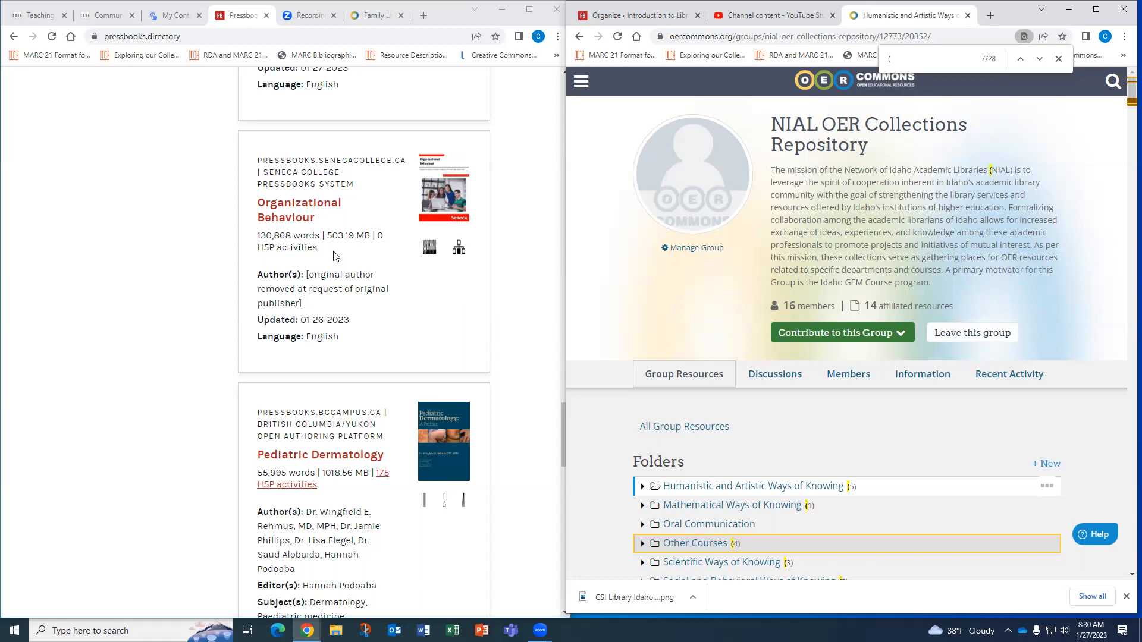
# Step: Switch to the Family Living Pathway resource and browse the My Groups folders offered for saving it
pyautogui.click(374, 15)
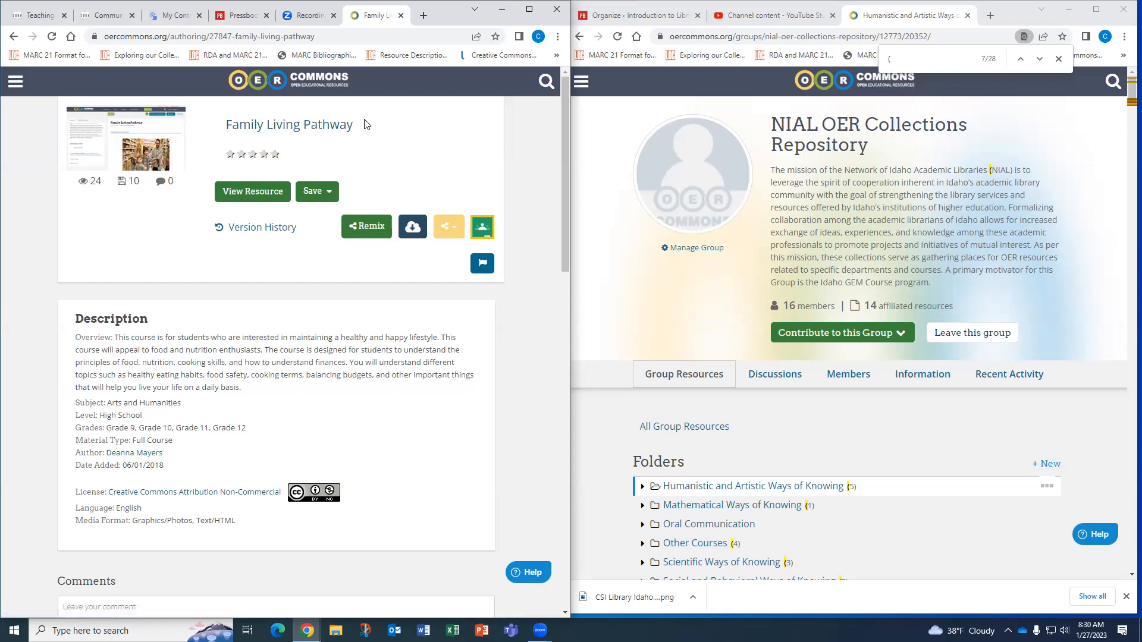
pyautogui.click(325, 196)
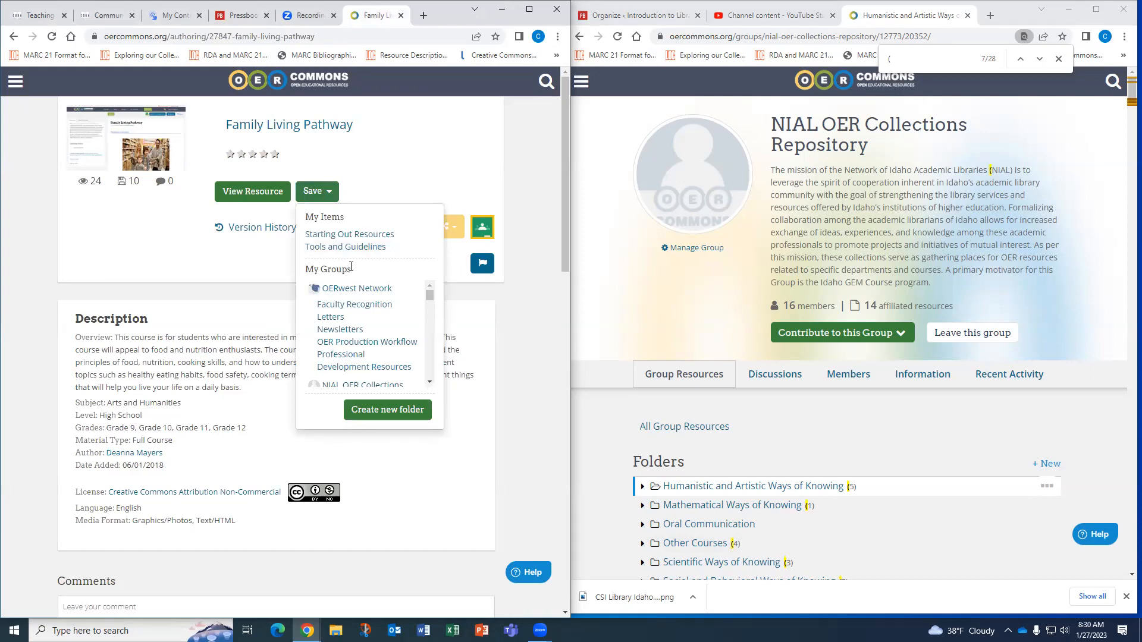
pyautogui.scroll(-8, 351, 267)
pyautogui.scroll(-3, 363, 207)
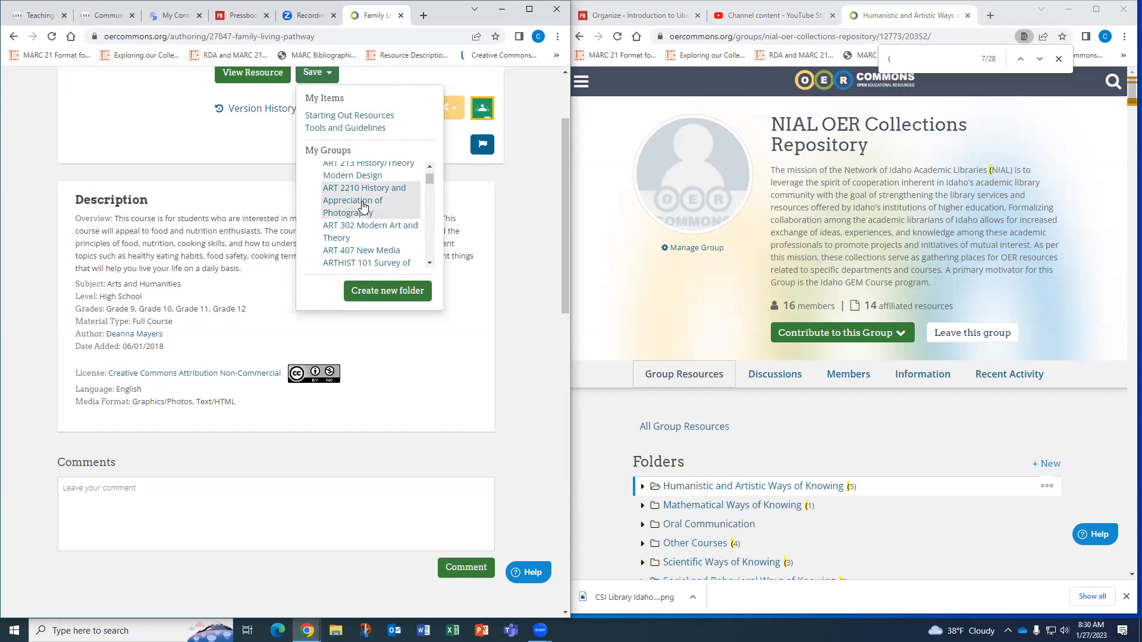
# Step: Search the page for "geog" and step through the matching geography course folders in the My Groups save list
pyautogui.hotkey('ctrl', 'f')
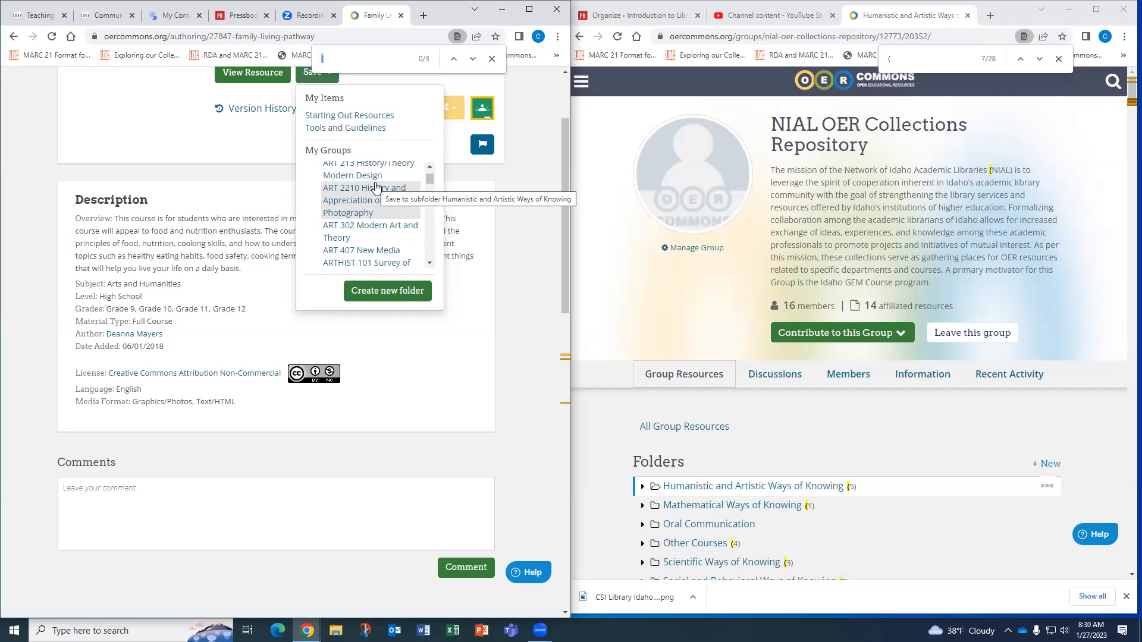
pyautogui.write('geog')
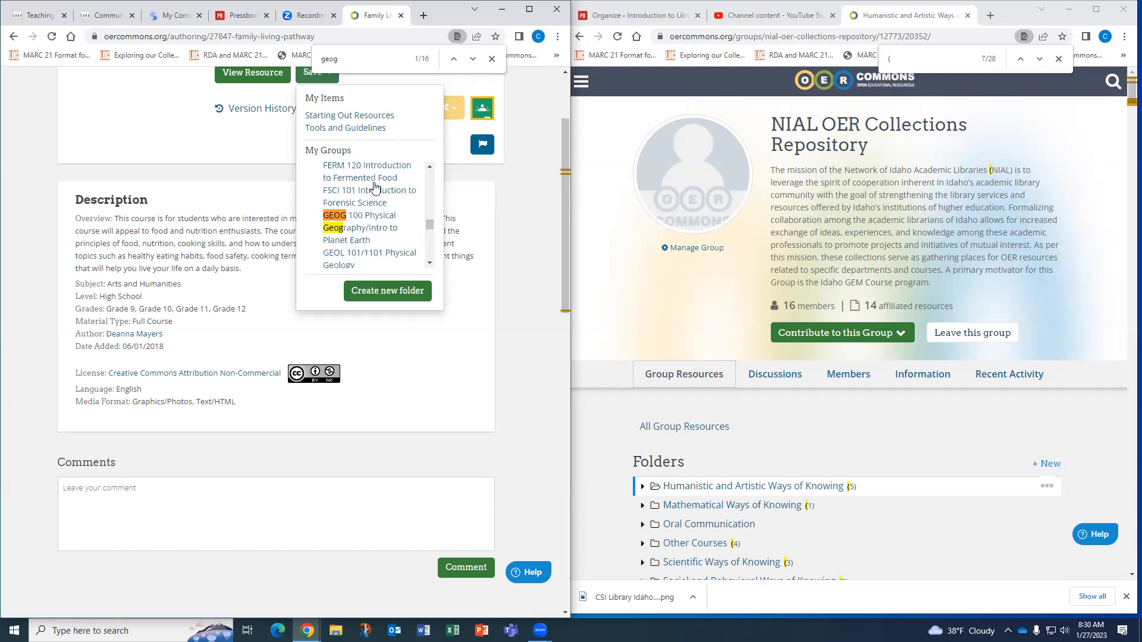
pyautogui.click(473, 59)
pyautogui.click(473, 60)
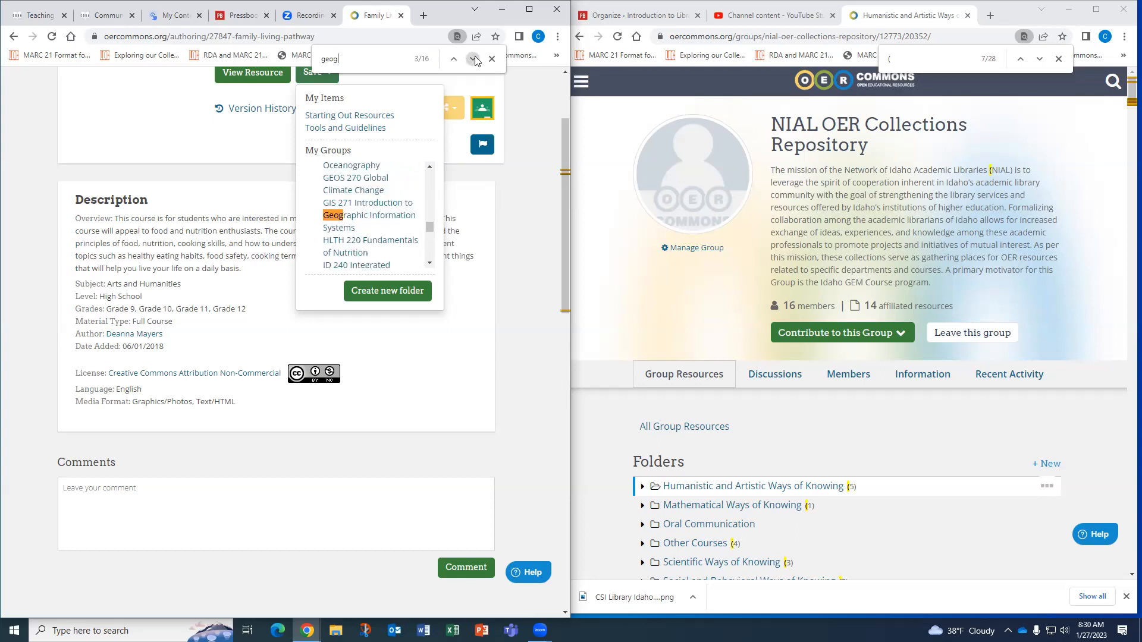
pyautogui.click(473, 60)
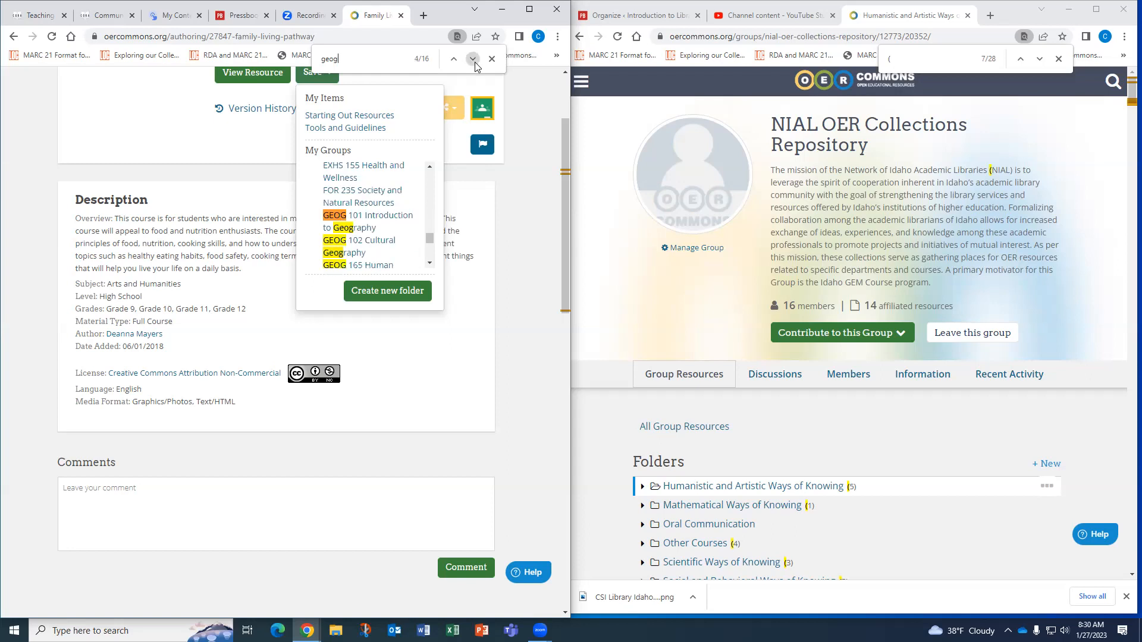
pyautogui.click(474, 59)
pyautogui.click(474, 60)
pyautogui.click(474, 60)
pyautogui.click(473, 60)
pyautogui.click(473, 60)
pyautogui.click(474, 59)
pyautogui.click(474, 60)
pyautogui.scroll(2, 518, 199)
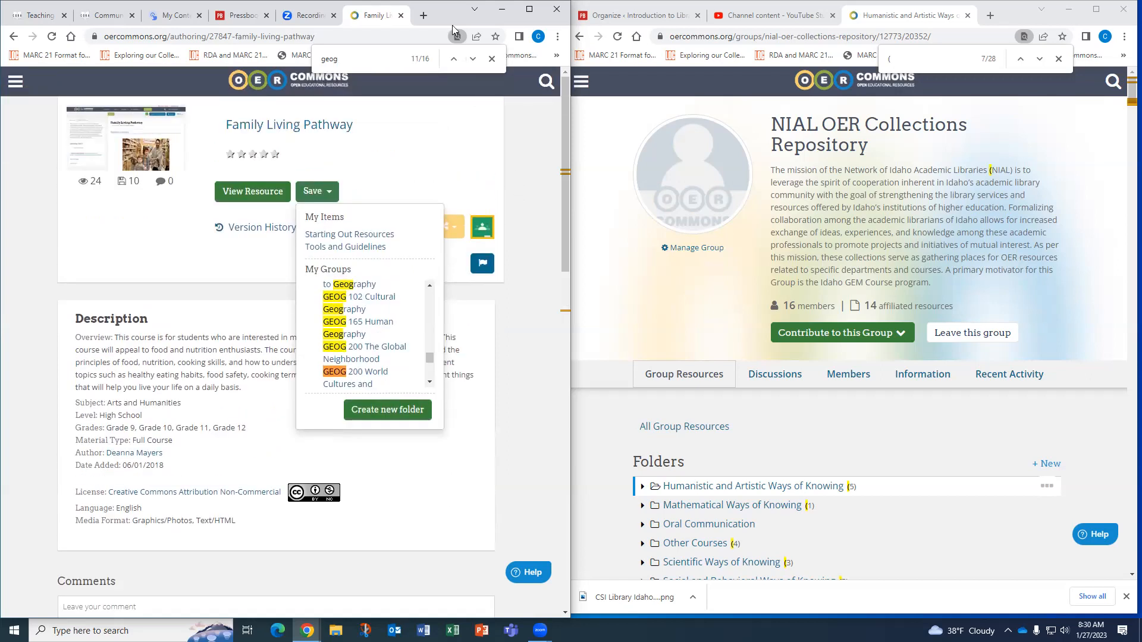
# Step: Close the Family Living Pathway page, open the Organizational Behaviour book from the Pressbooks directory, and copy its web address
pyautogui.click(321, 16)
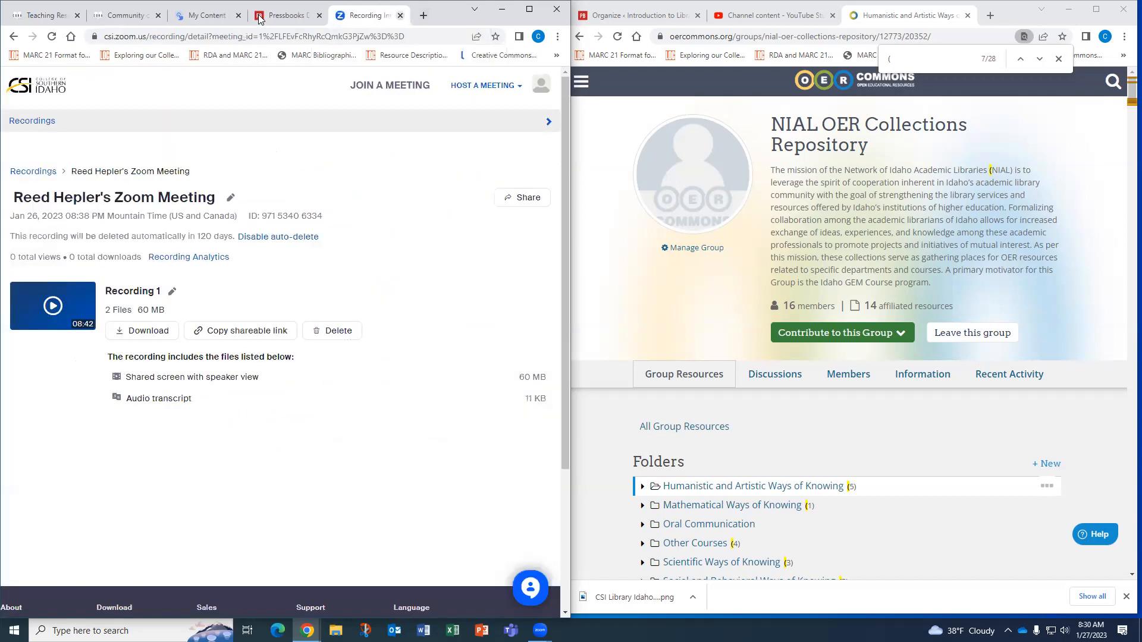
pyautogui.click(292, 16)
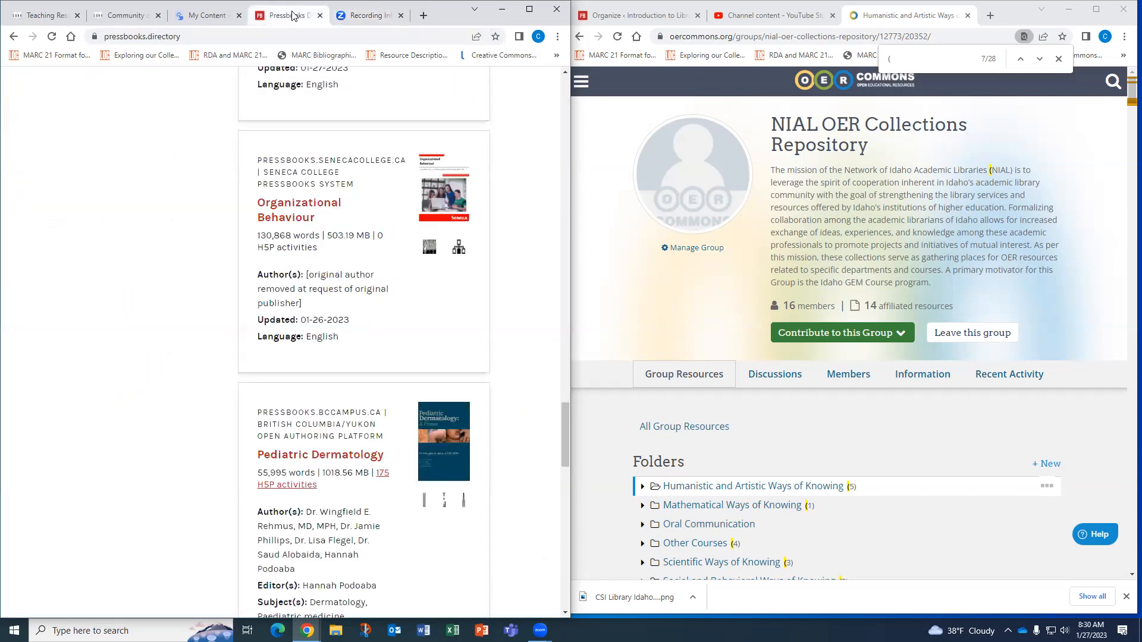
pyautogui.click(292, 207)
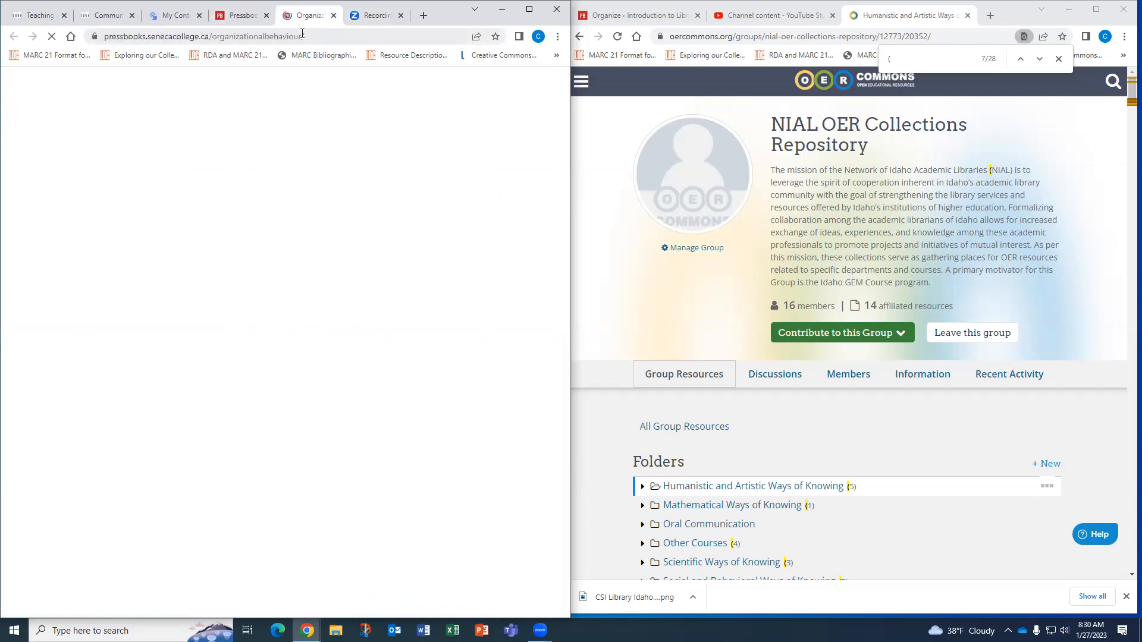
pyautogui.click(302, 36)
pyautogui.hotkey('ctrl', 'c')
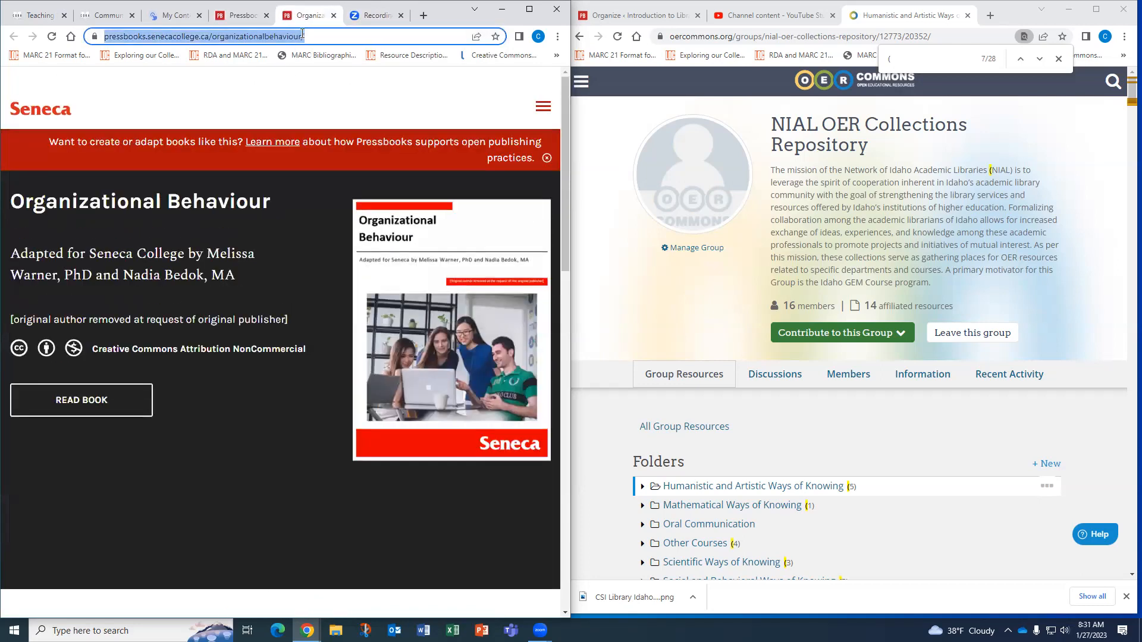
# Step: Start a web submission to the group using the copied Organizational Behaviour book address and continue to the resource description
pyautogui.click(891, 333)
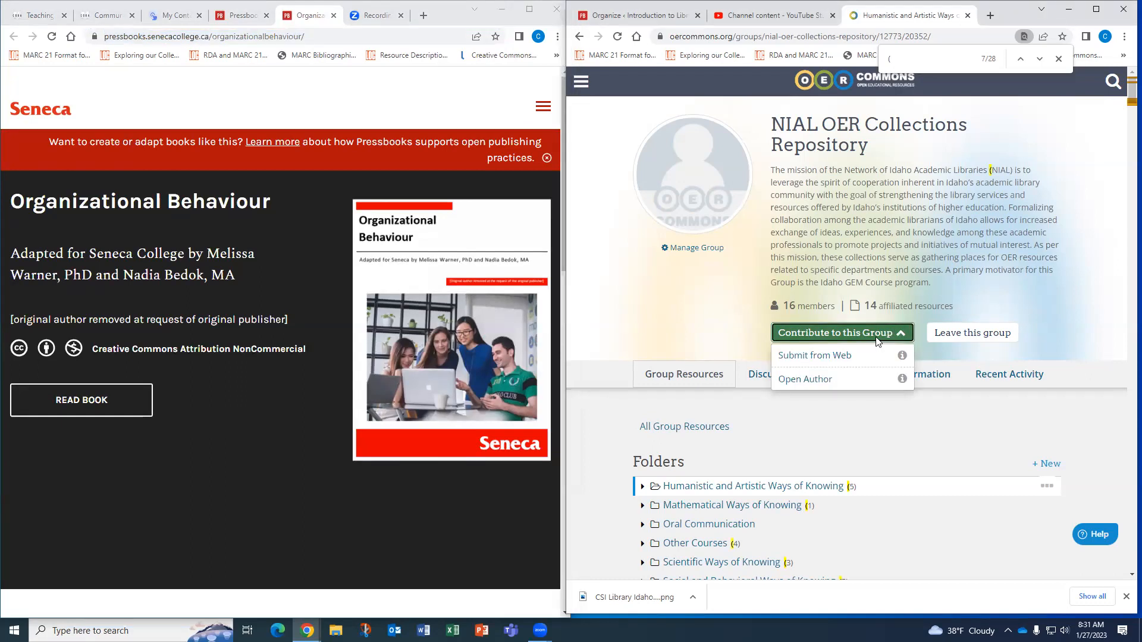
pyautogui.click(809, 356)
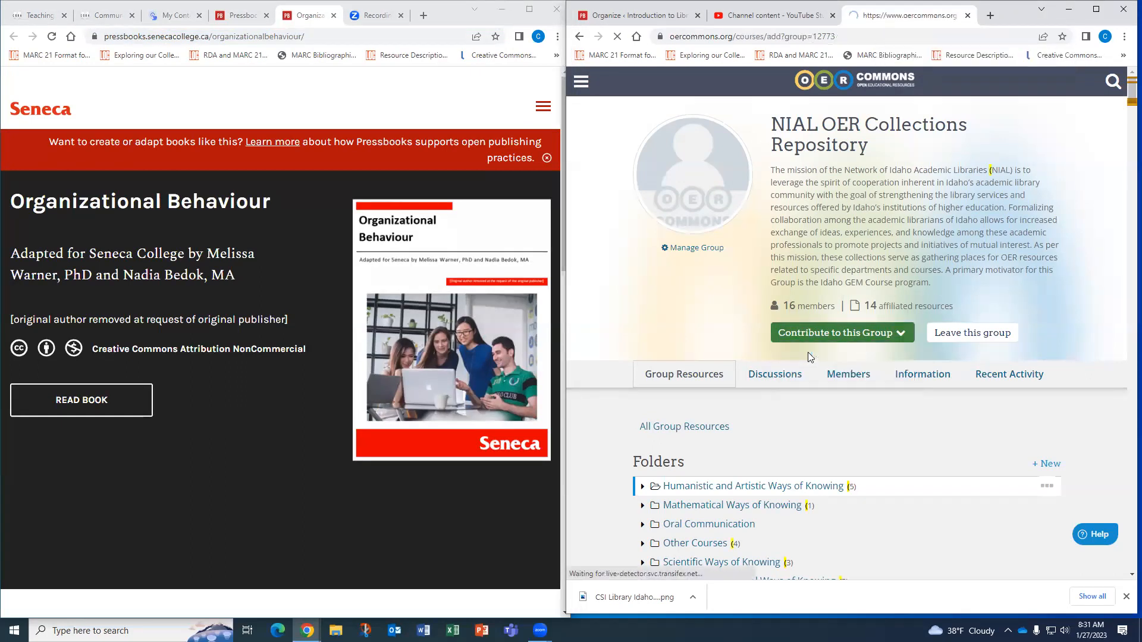
pyautogui.click(799, 319)
pyautogui.hotkey('ctrl', 'v')
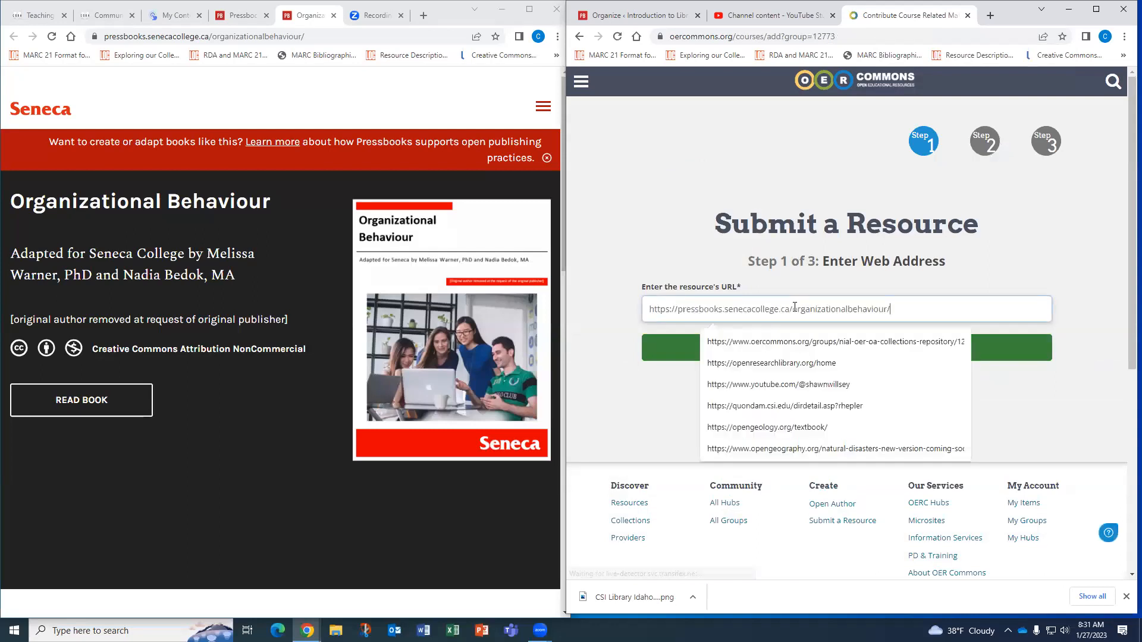
pyautogui.click(831, 340)
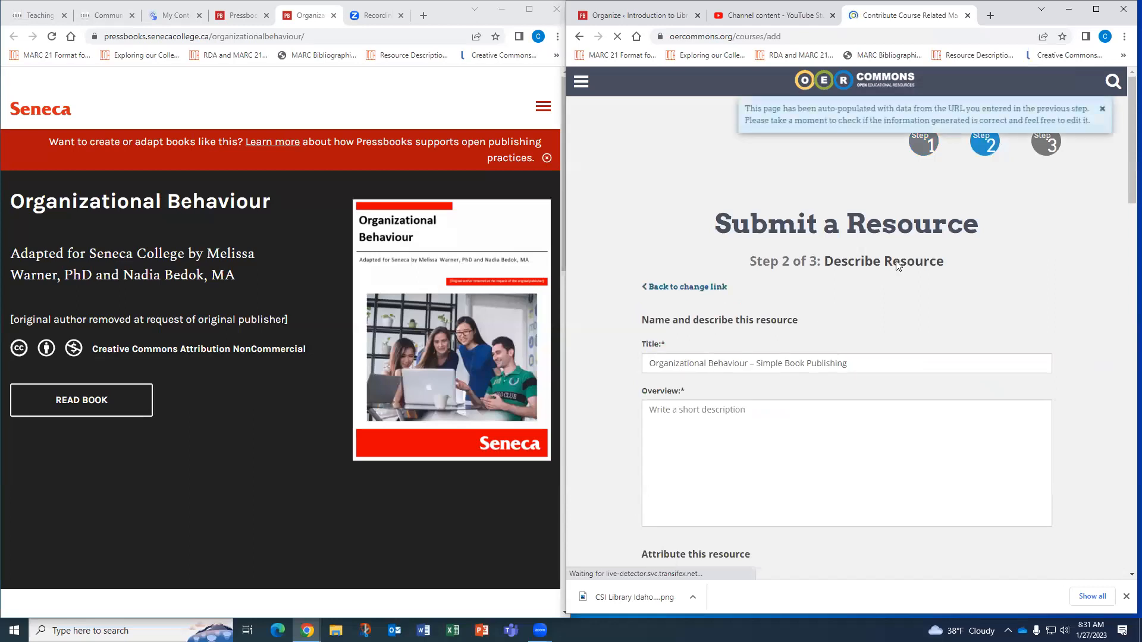
# Step: Write the overview "Textbook on organizational behavior that was adapted for Seneca College by", followed by the names of the book's two adapters
pyautogui.scroll(-1, 922, 236)
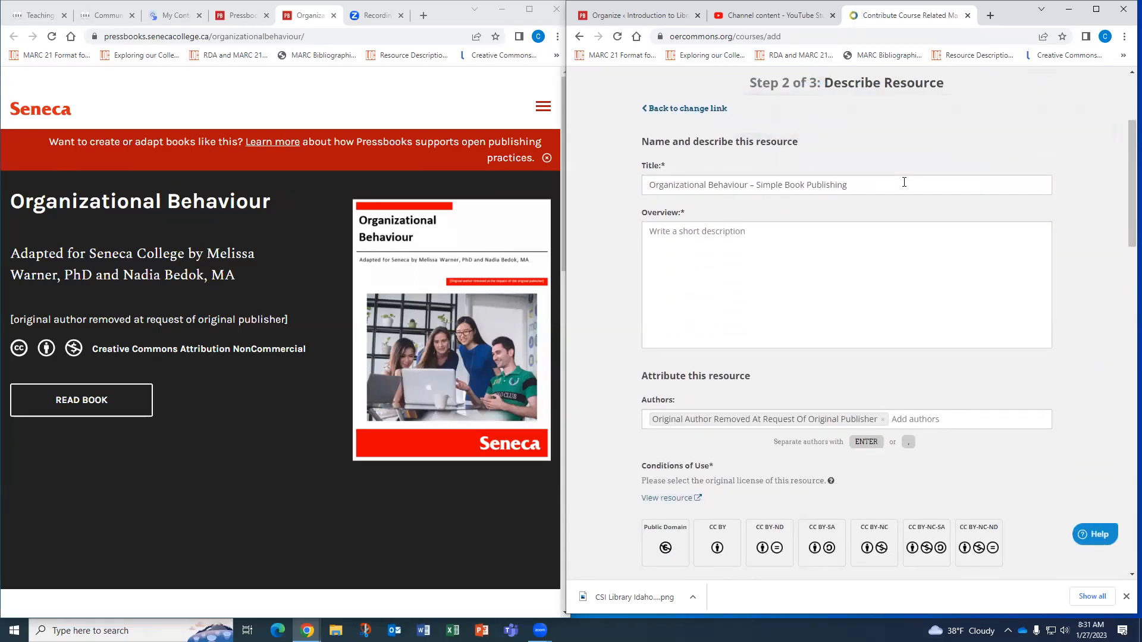
pyautogui.scroll(-1, 904, 182)
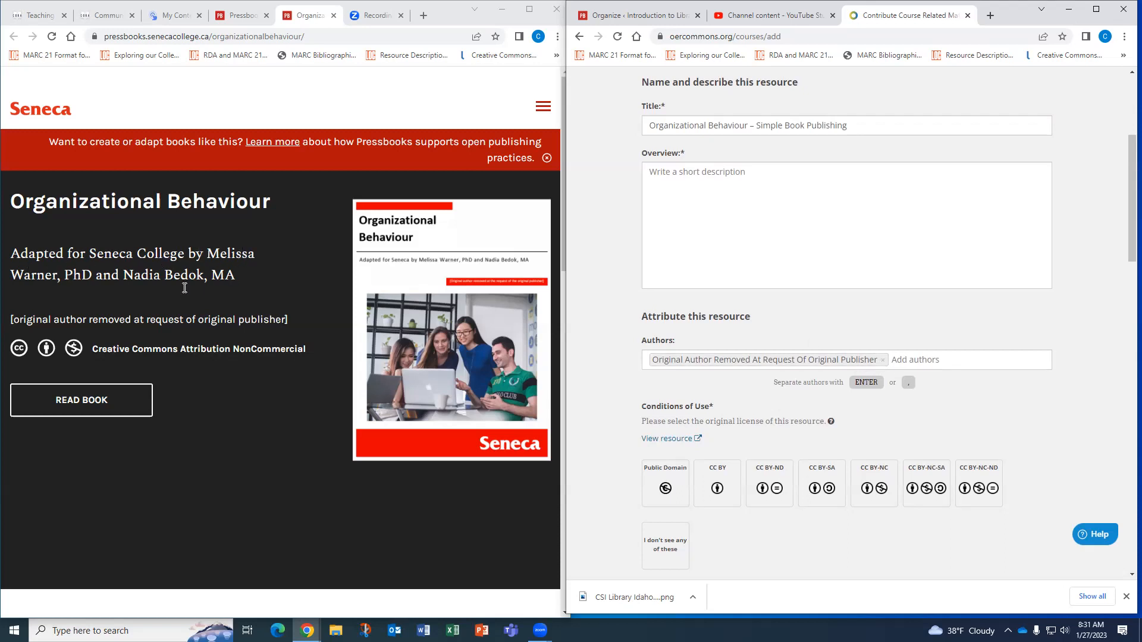
pyautogui.click(772, 231)
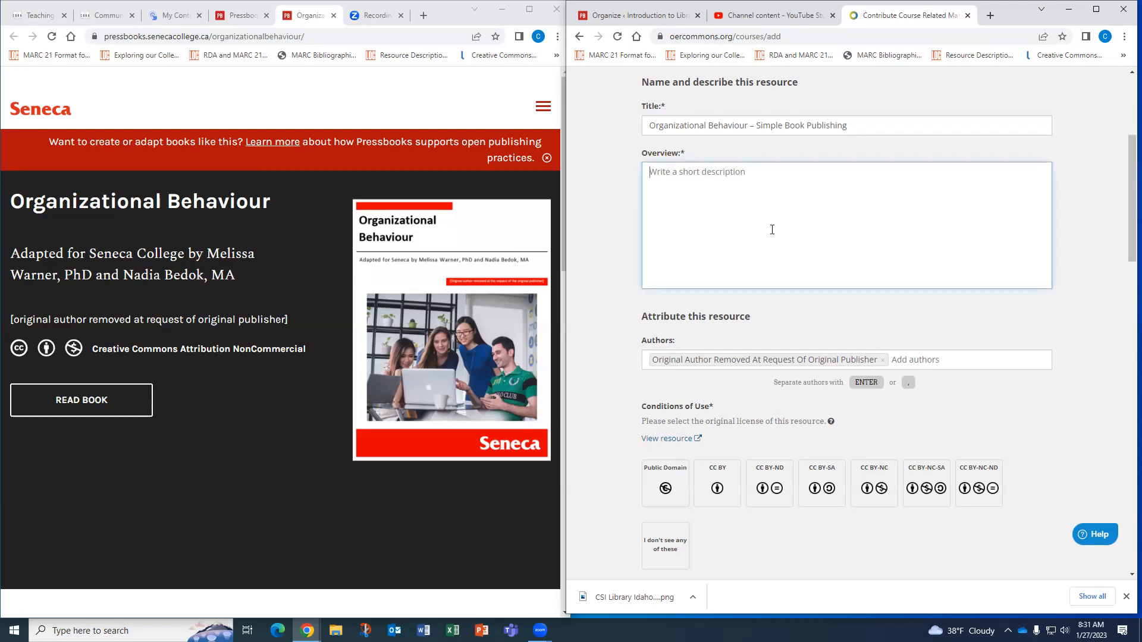
pyautogui.write('a book')
pyautogui.press('BackSpace')
pyautogui.press('BackSpace')
pyautogui.press('BackSpace')
pyautogui.press('BackSpace')
pyautogui.press('BackSpace')
pyautogui.press('BackSpace')
pyautogui.write('boo')
pyautogui.press('BackSpace')
pyautogui.press('BackSpace')
pyautogui.press('BackSpace')
pyautogui.write('Textbook on organizational behavior that was adapted for ')
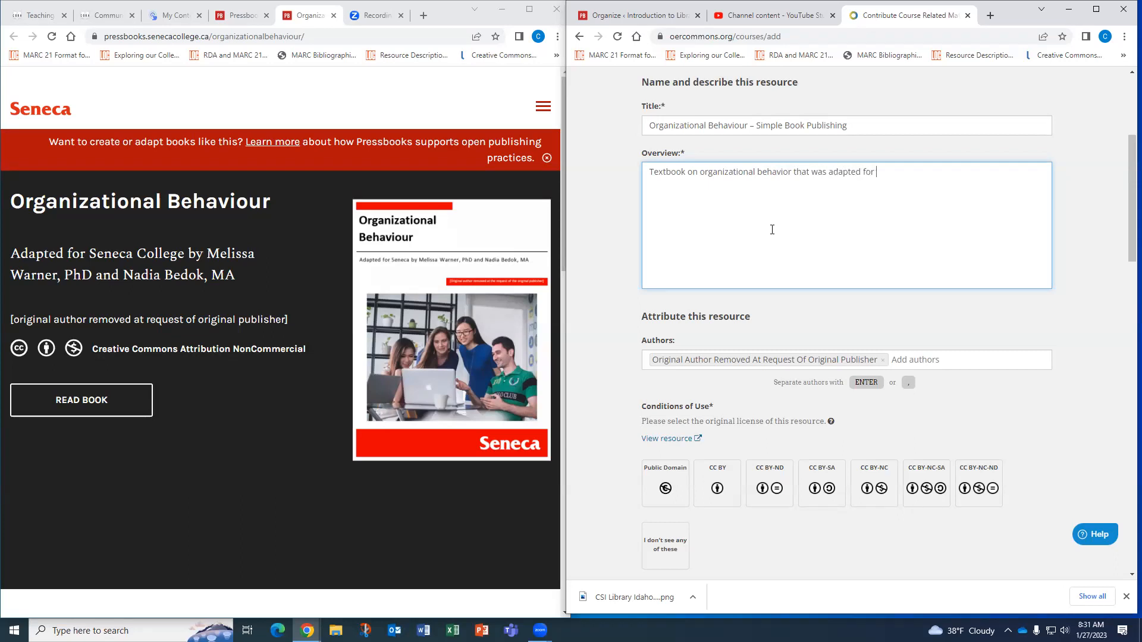
pyautogui.write('Seneca Colege by Me')
pyautogui.press('BackSpace')
pyautogui.press('BackSpace')
pyautogui.press('BackSpace')
pyautogui.press('BackSpace')
pyautogui.press('BackSpace')
pyautogui.press('BackSpace')
pyautogui.press('BackSpace')
pyautogui.press('BackSpace')
pyautogui.write('lege by Mel')
pyautogui.press('BackSpace')
pyautogui.press('BackSpace')
pyautogui.press('BackSpace')
pyautogui.write('Dr. Melissa Warner and Nadia Bedok.')
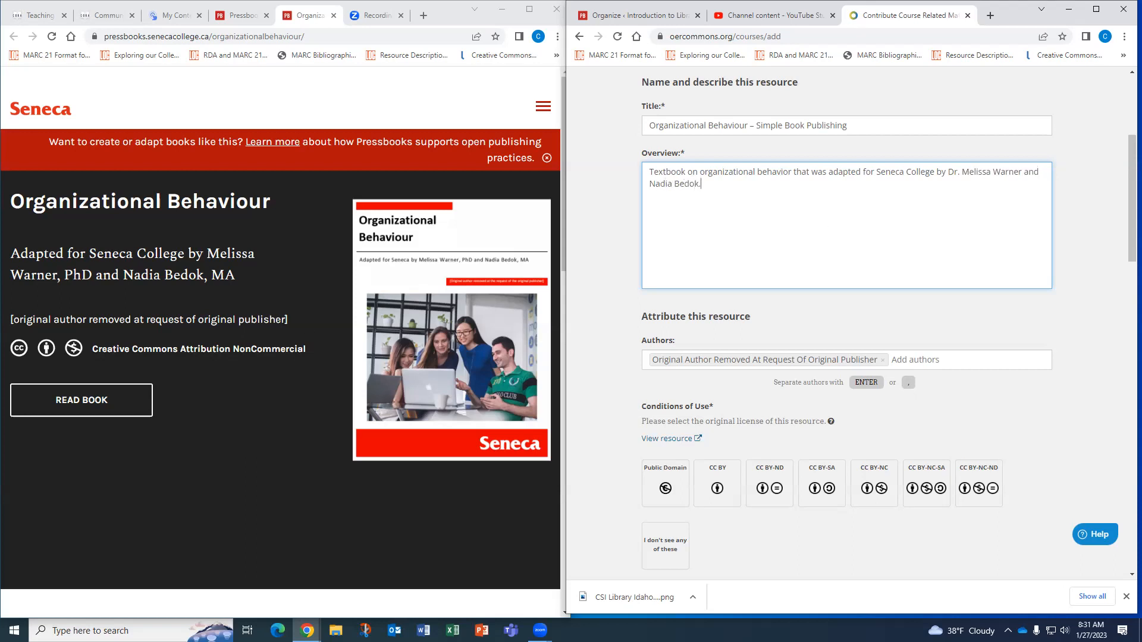
# Step: Set the resource's conditions of use to CC BY-NC and its subject area to Business and Communication
pyautogui.scroll(-1, 393, 237)
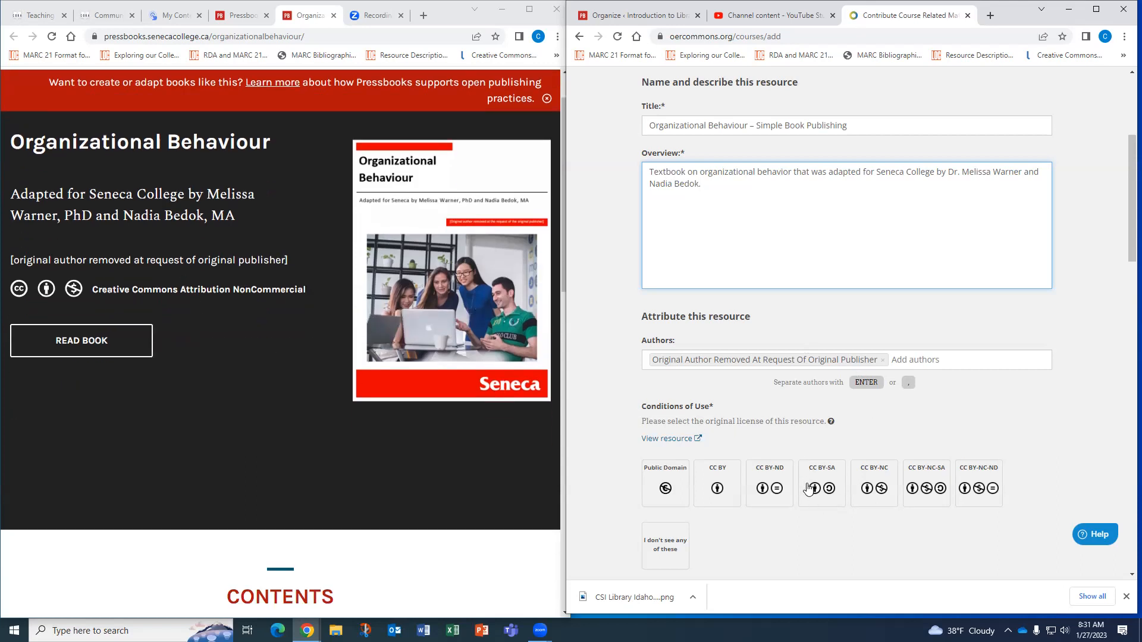
pyautogui.click(880, 485)
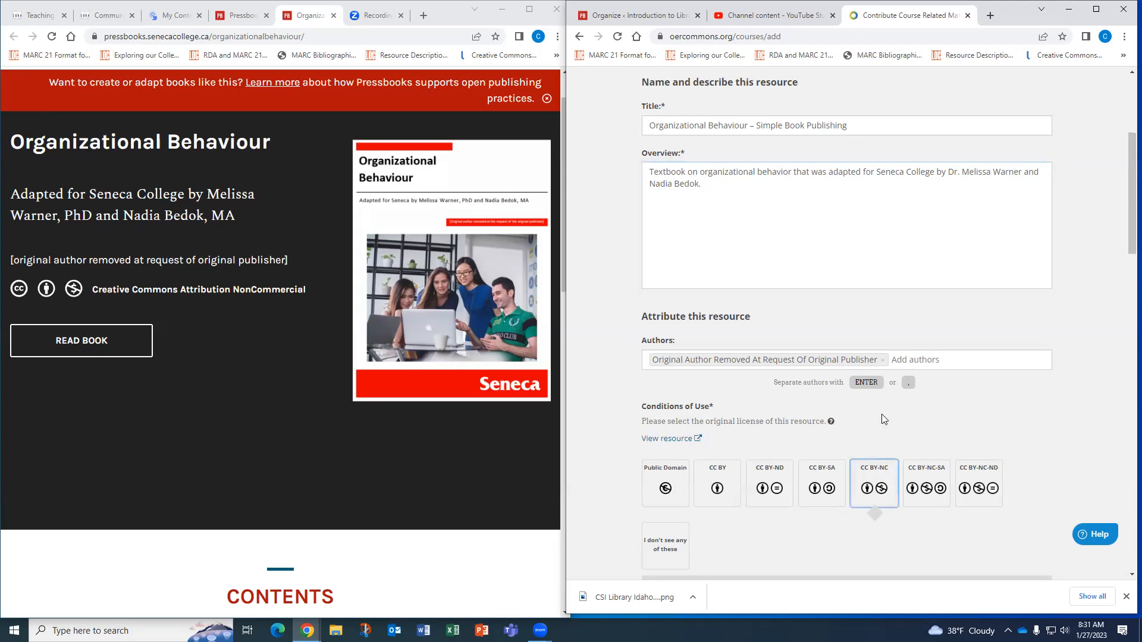
pyautogui.scroll(-5, 874, 357)
pyautogui.scroll(-2, 877, 328)
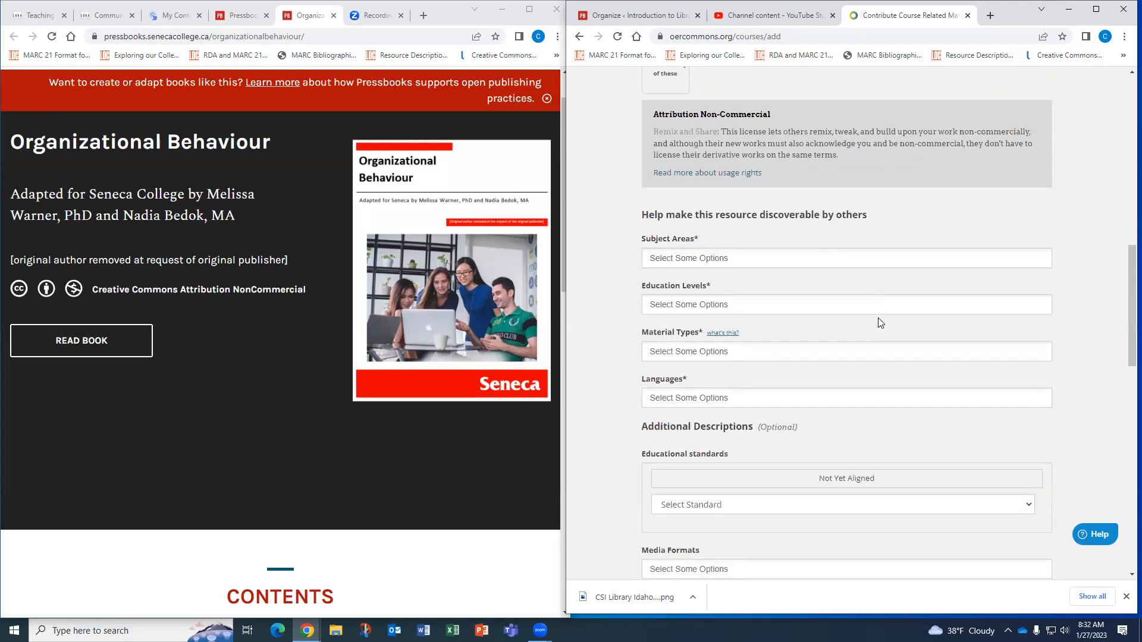
pyautogui.click(742, 257)
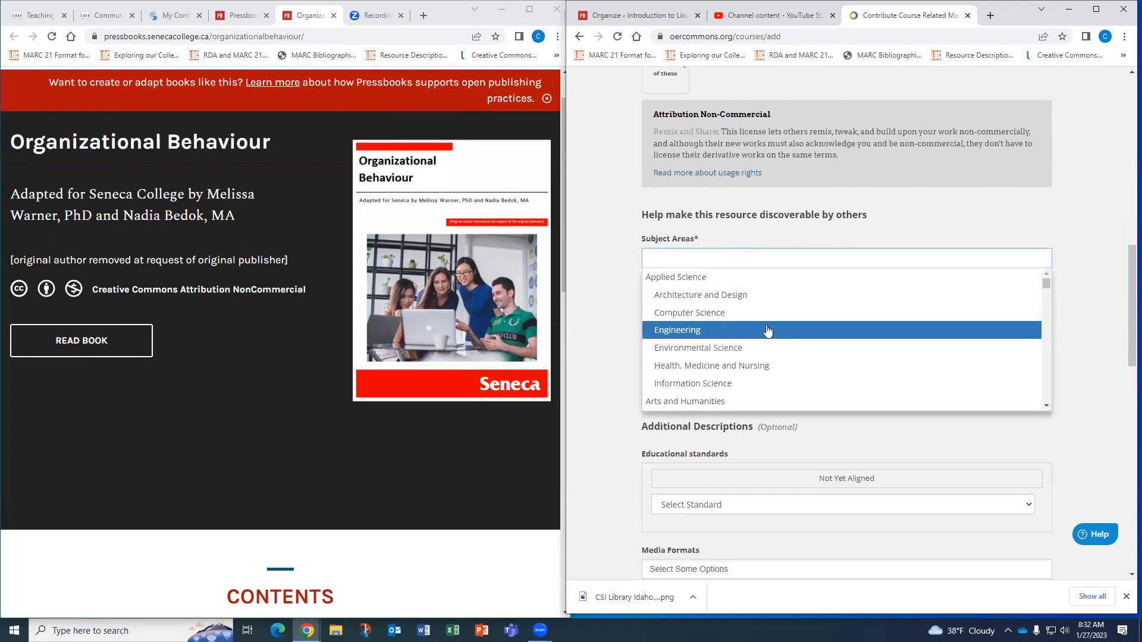
pyautogui.write('business')
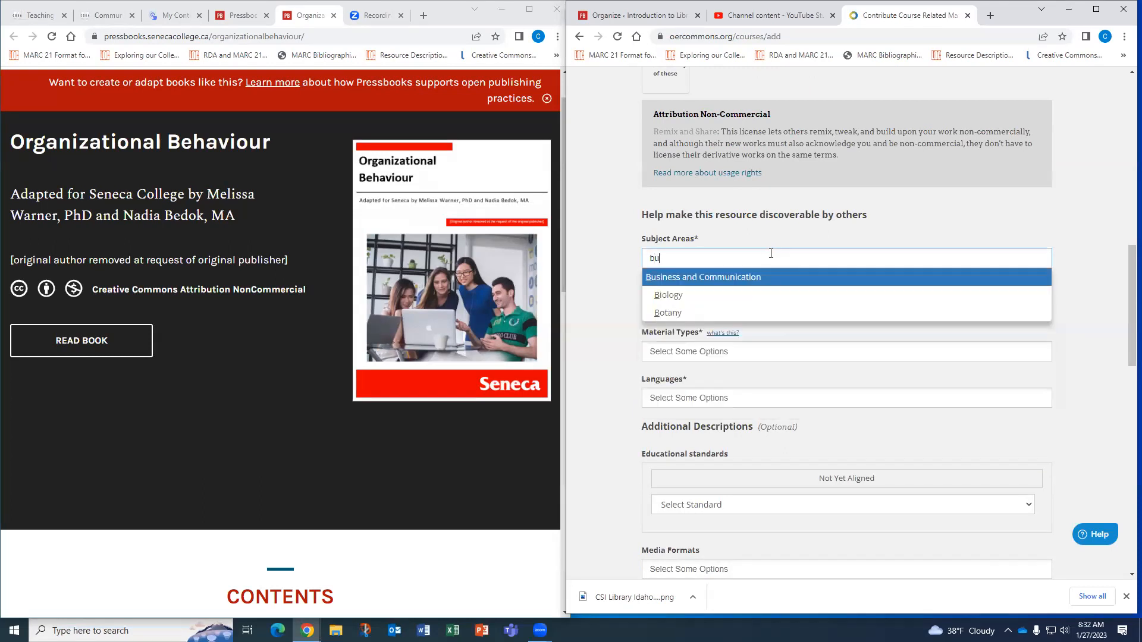
pyautogui.click(752, 278)
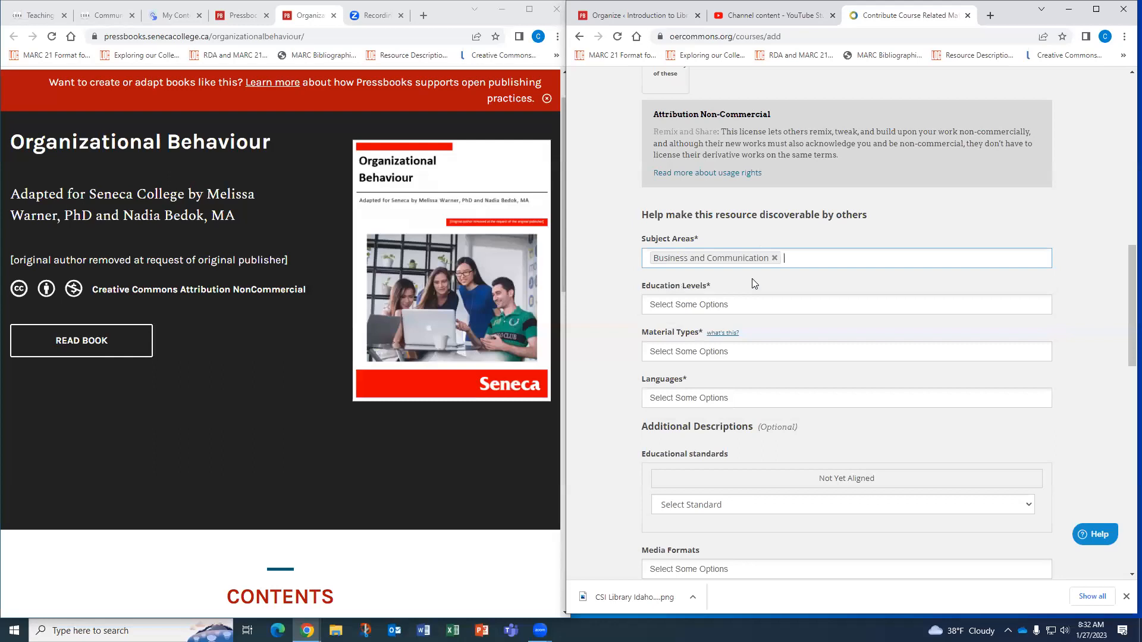
# Step: Set the education levels to High School and Community College / Lower Division
pyautogui.click(777, 306)
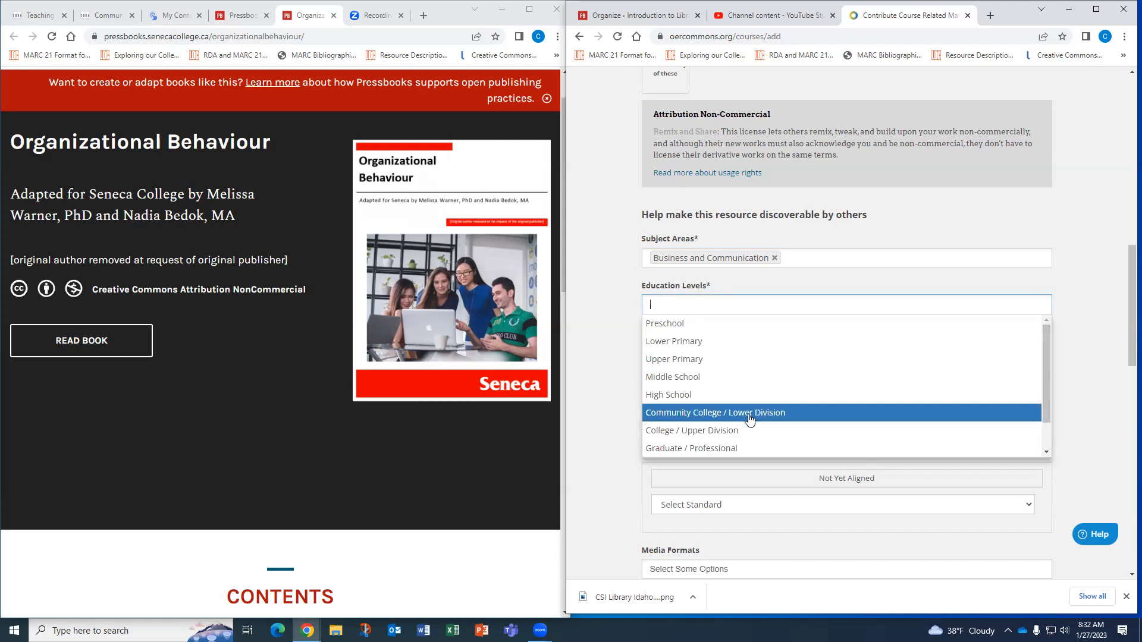
pyautogui.click(679, 395)
pyautogui.click(750, 305)
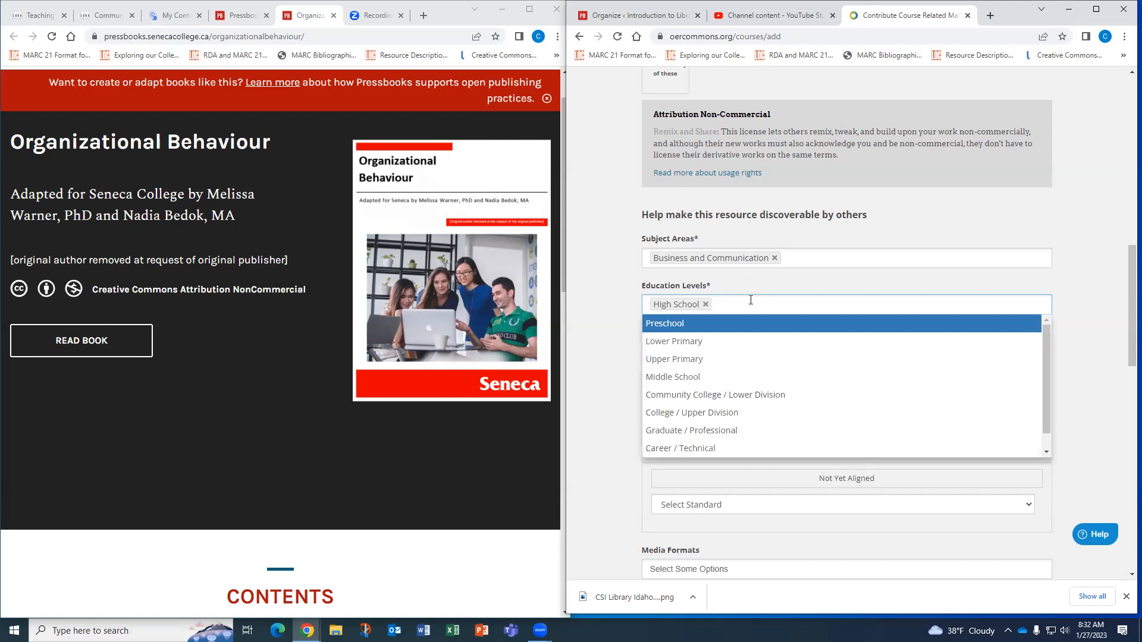
pyautogui.click(755, 396)
# Step: Set the resource's material type to Textbook and its language to English
pyautogui.scroll(-3, 910, 173)
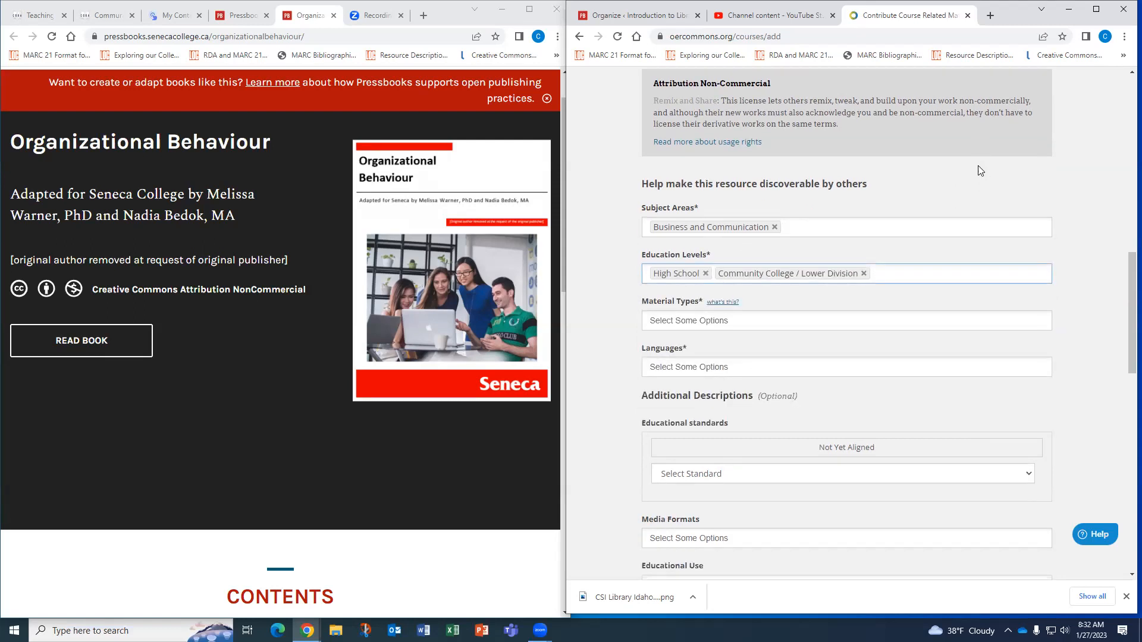
pyautogui.click(711, 175)
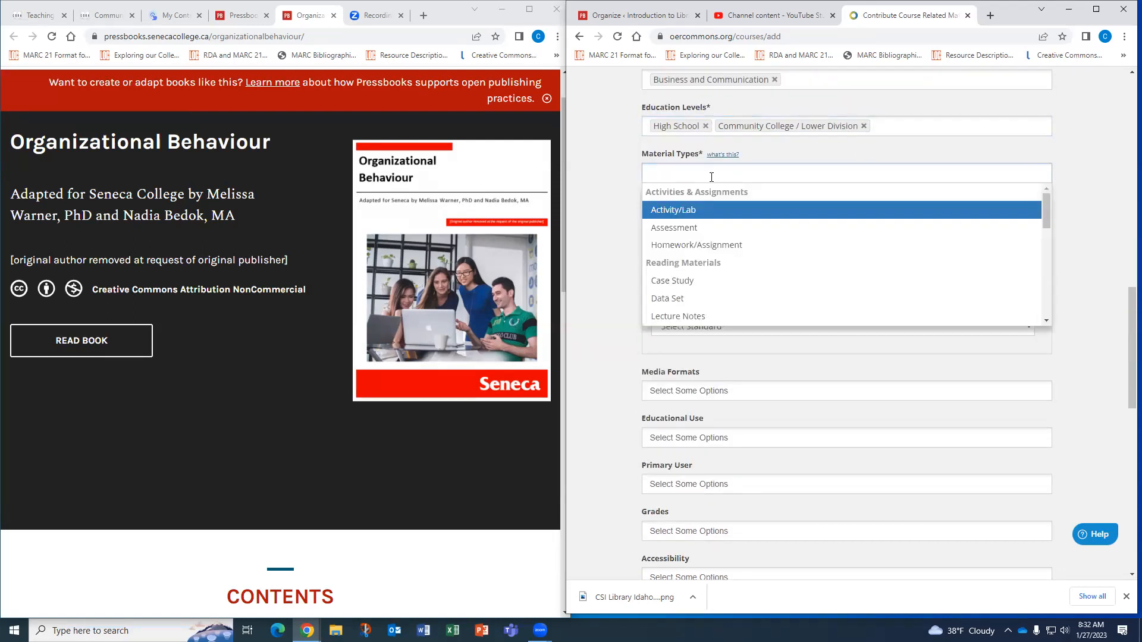
pyautogui.scroll(-3, 709, 212)
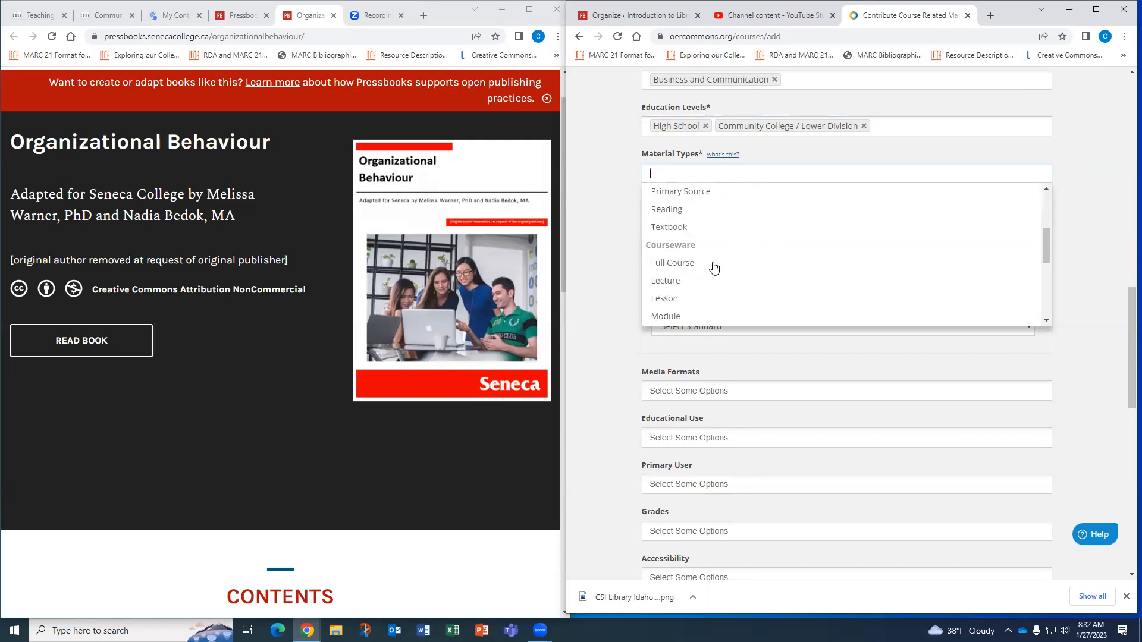
pyautogui.click(695, 229)
pyautogui.scroll(-1, 718, 196)
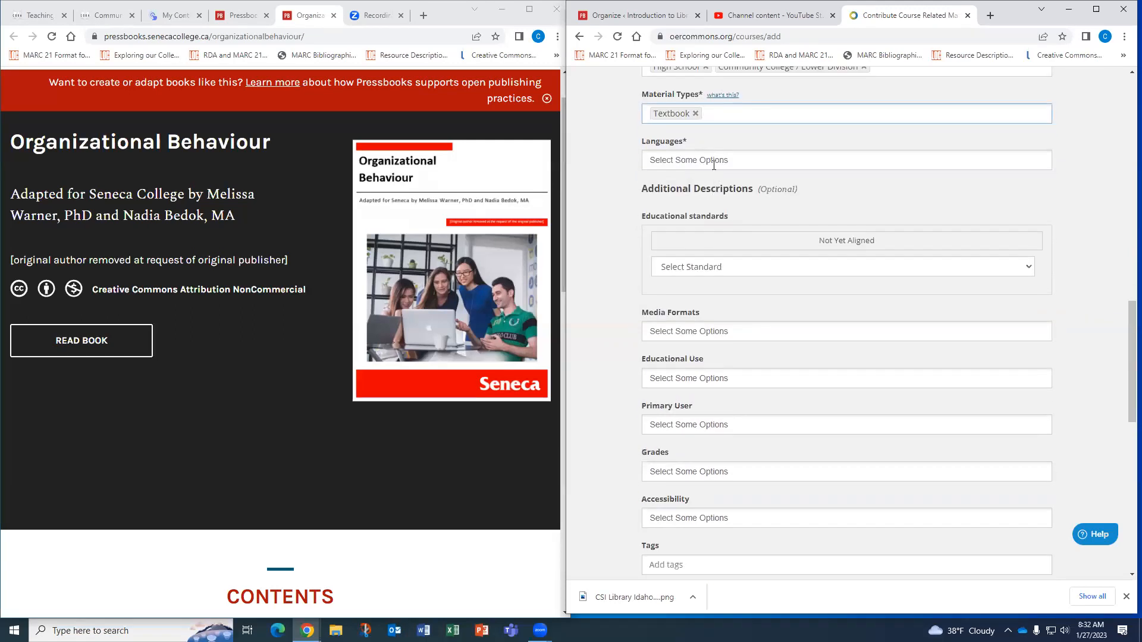
pyautogui.click(715, 161)
pyautogui.click(703, 179)
# Step: Add Text/HTML and Graphics/Photos as the resource's media formats
pyautogui.scroll(-3, 802, 215)
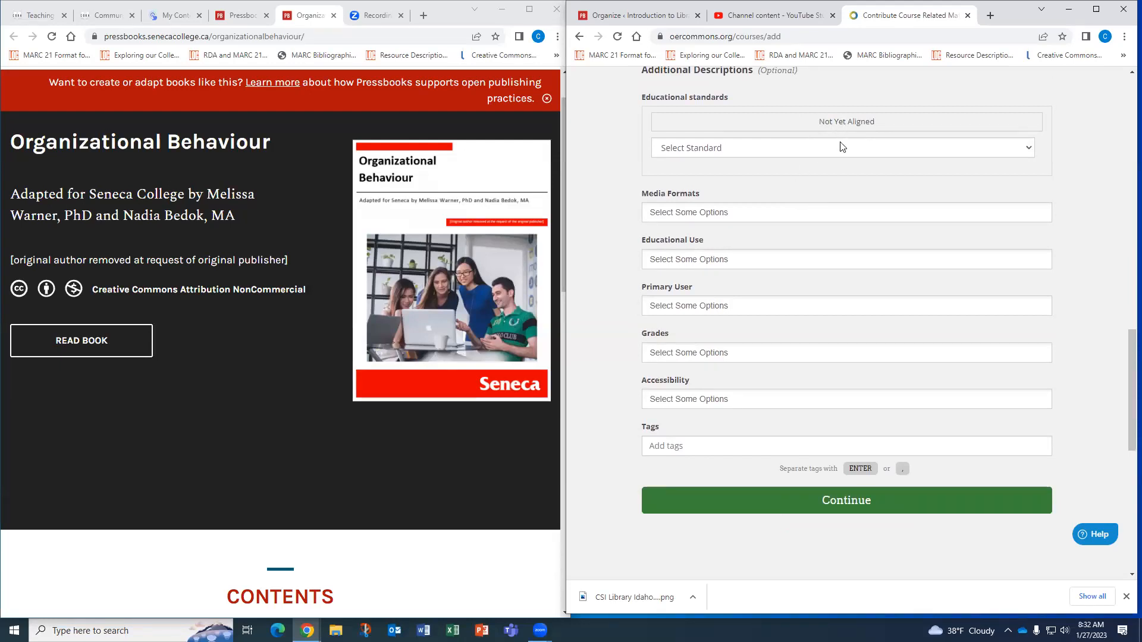
pyautogui.click(767, 215)
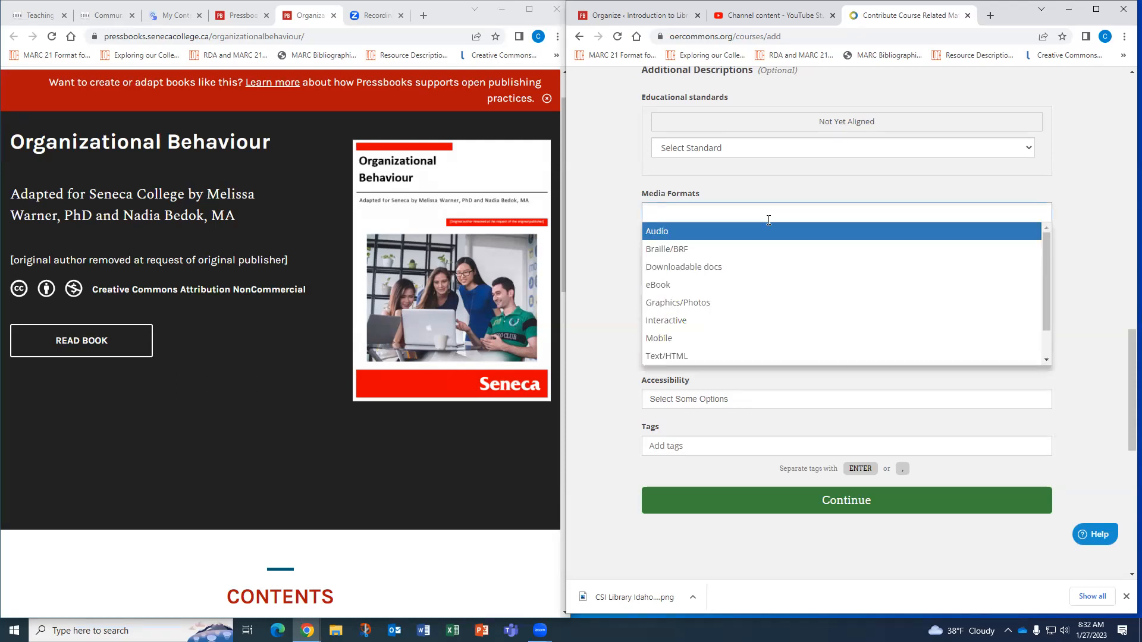
pyautogui.click(722, 356)
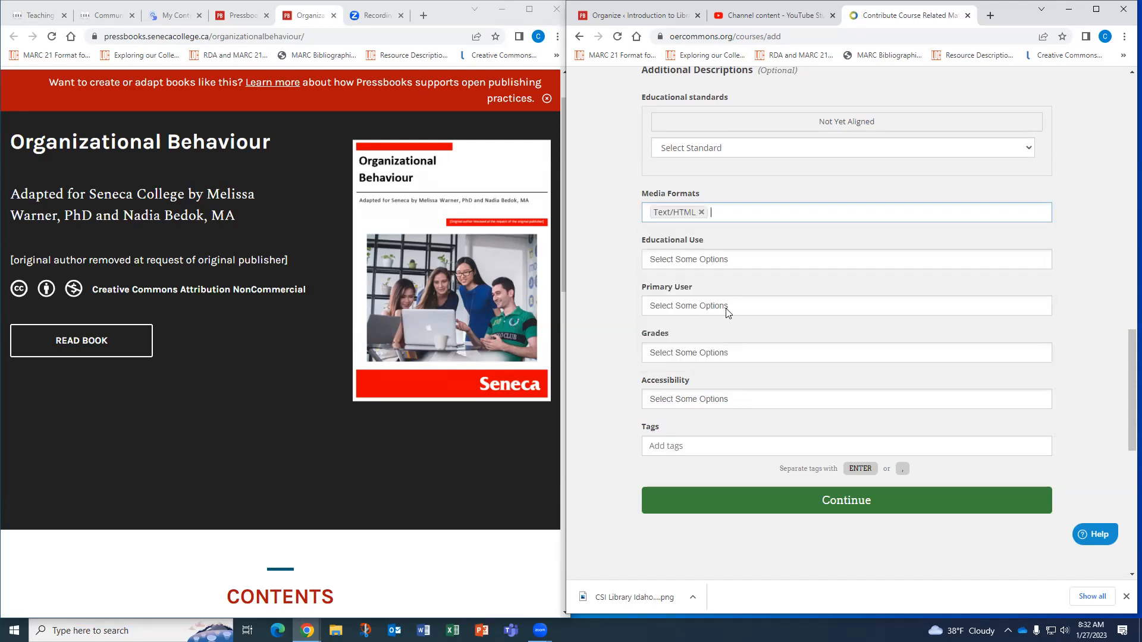
pyautogui.click(755, 212)
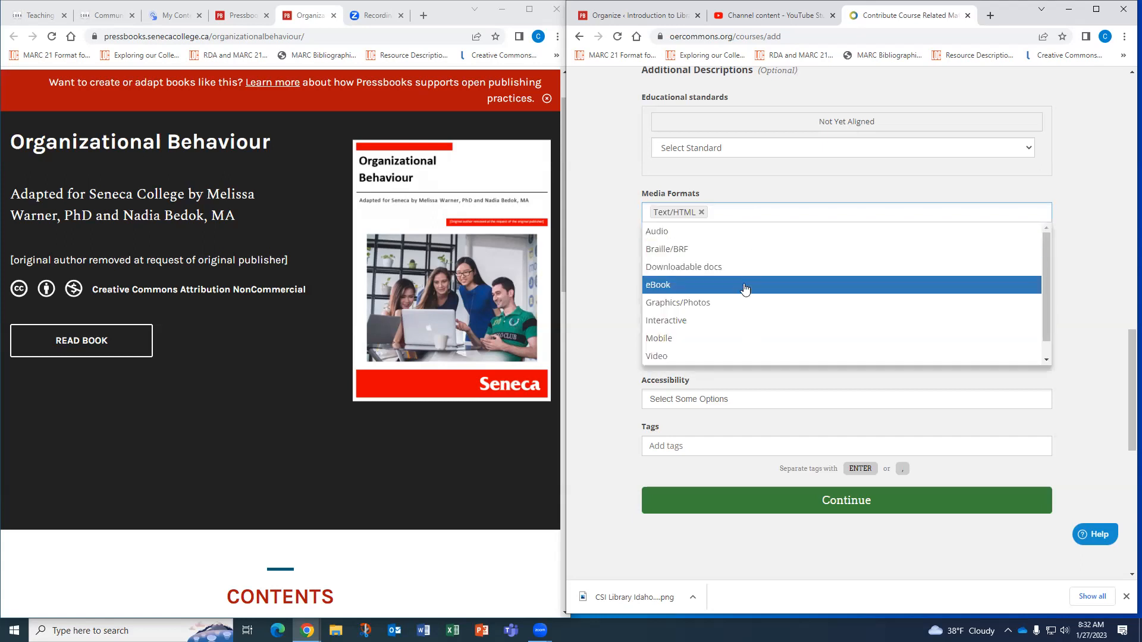
pyautogui.click(743, 303)
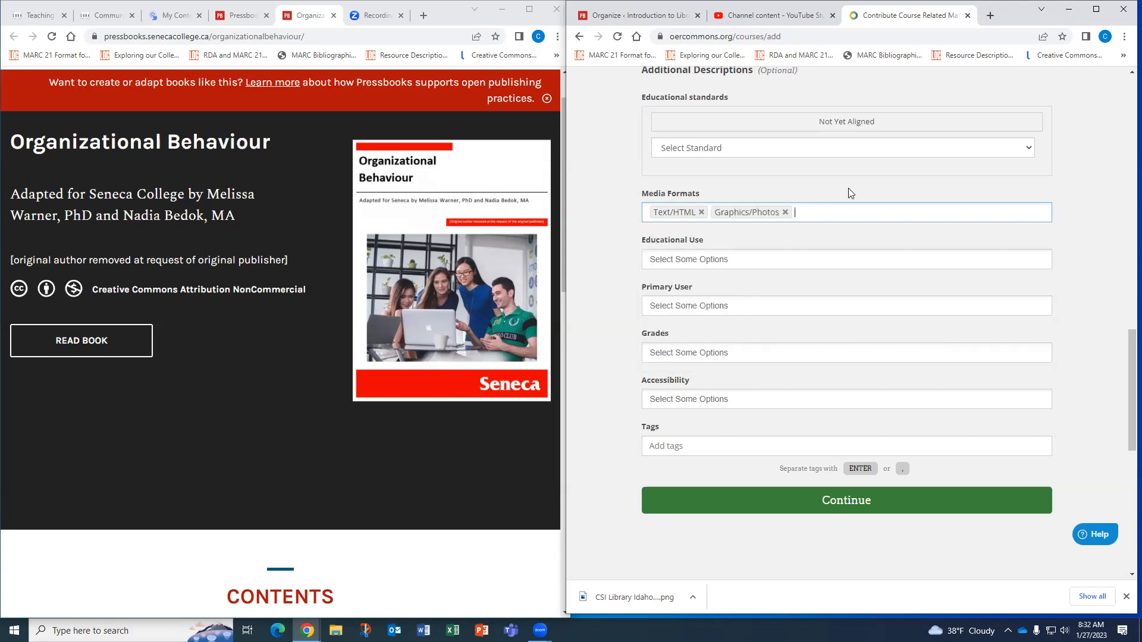
# Step: Set the educational use to Curriculum/Instruction and the primary user to Student
pyautogui.scroll(-1, 803, 194)
pyautogui.click(752, 199)
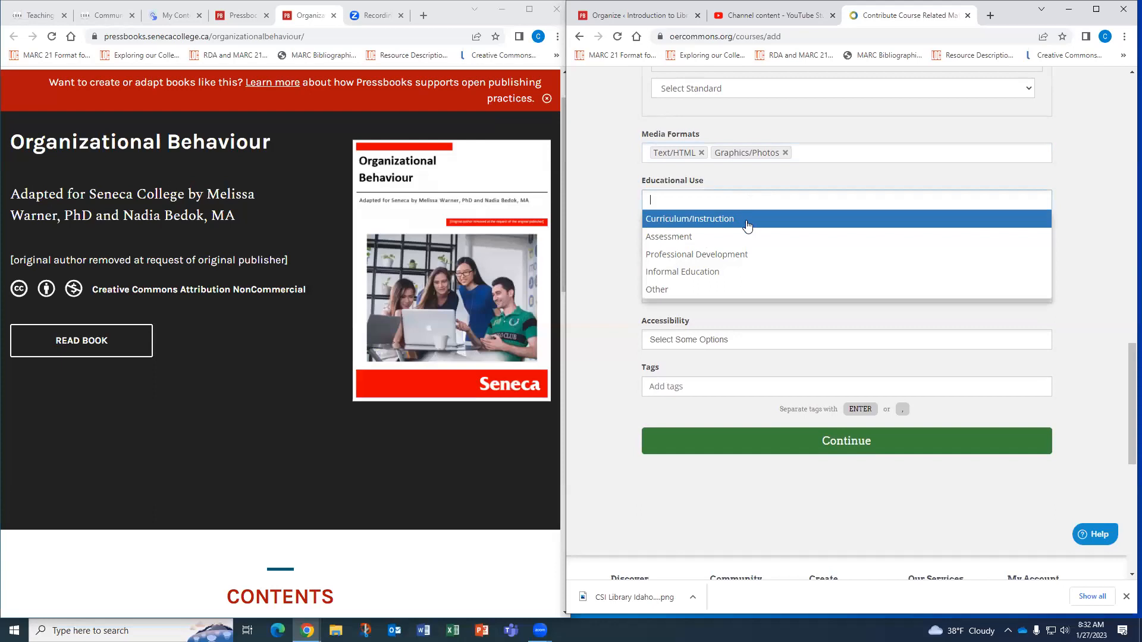
pyautogui.click(755, 220)
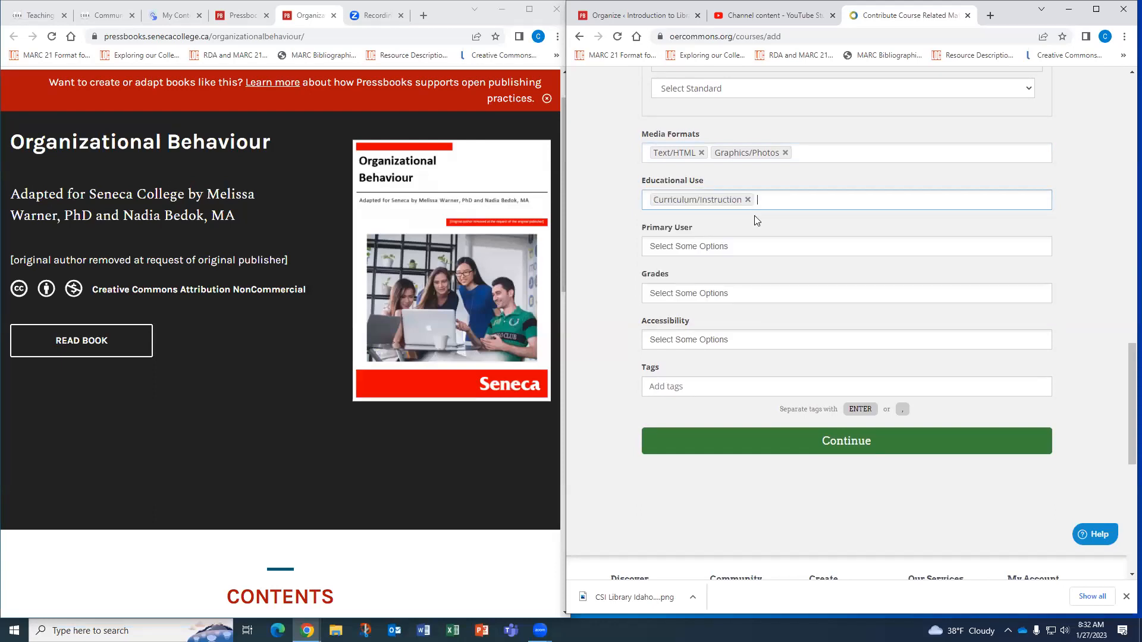
pyautogui.click(758, 246)
pyautogui.click(757, 263)
# Step: Set the resource's accessibility options to Visual, Textual and Transcript, leaving the Grades field empty
pyautogui.scroll(-1, 774, 238)
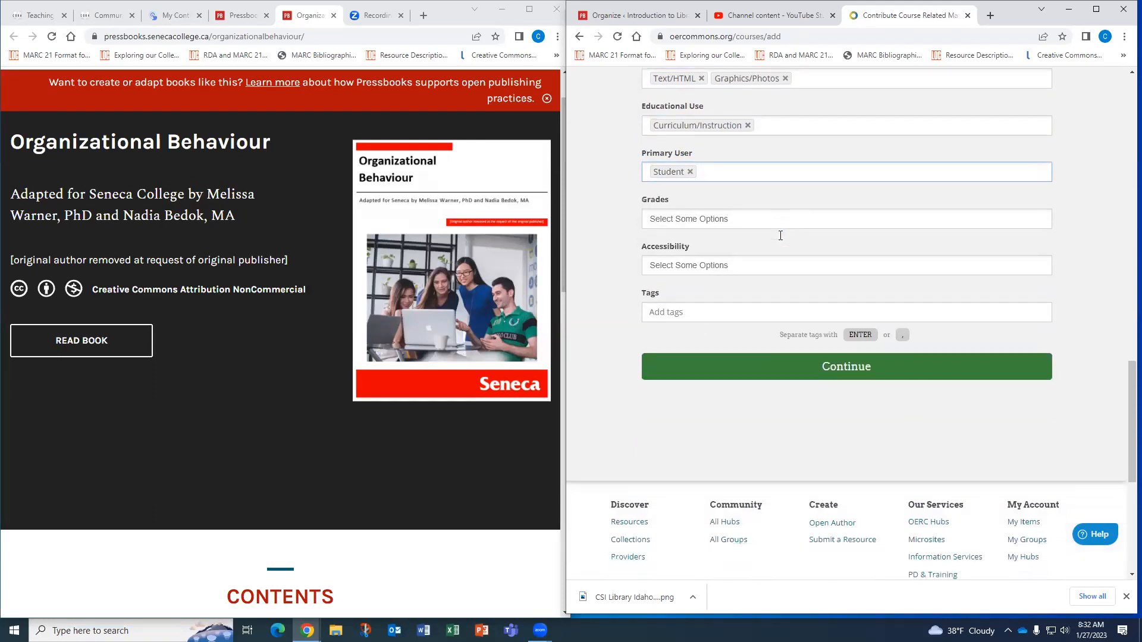
pyautogui.scroll(-1, 781, 235)
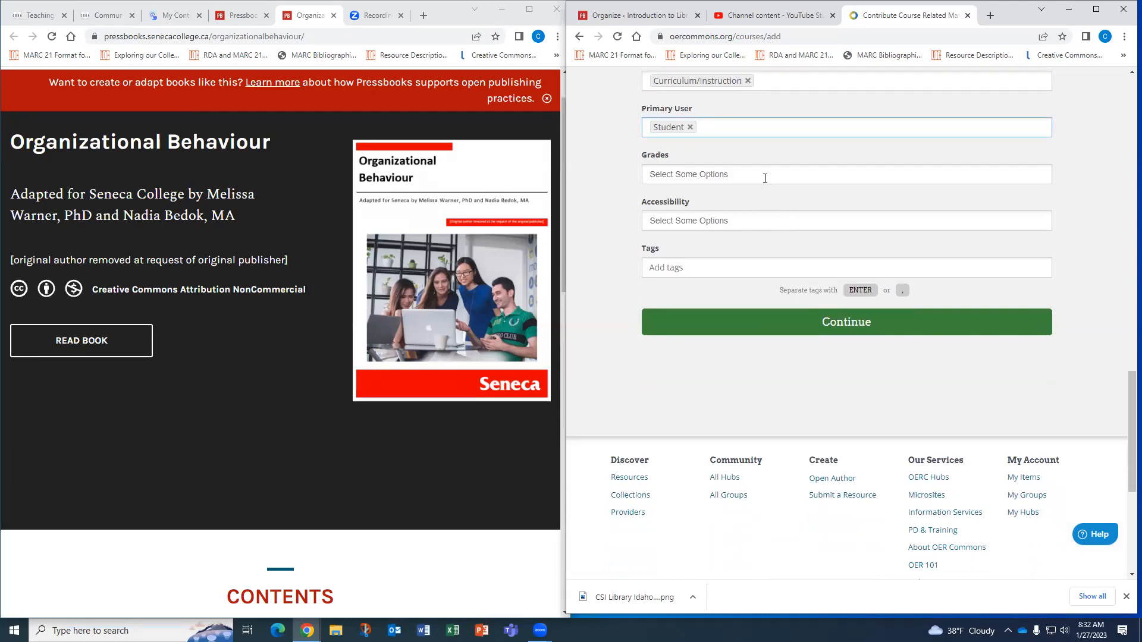
pyautogui.scroll(6, 765, 178)
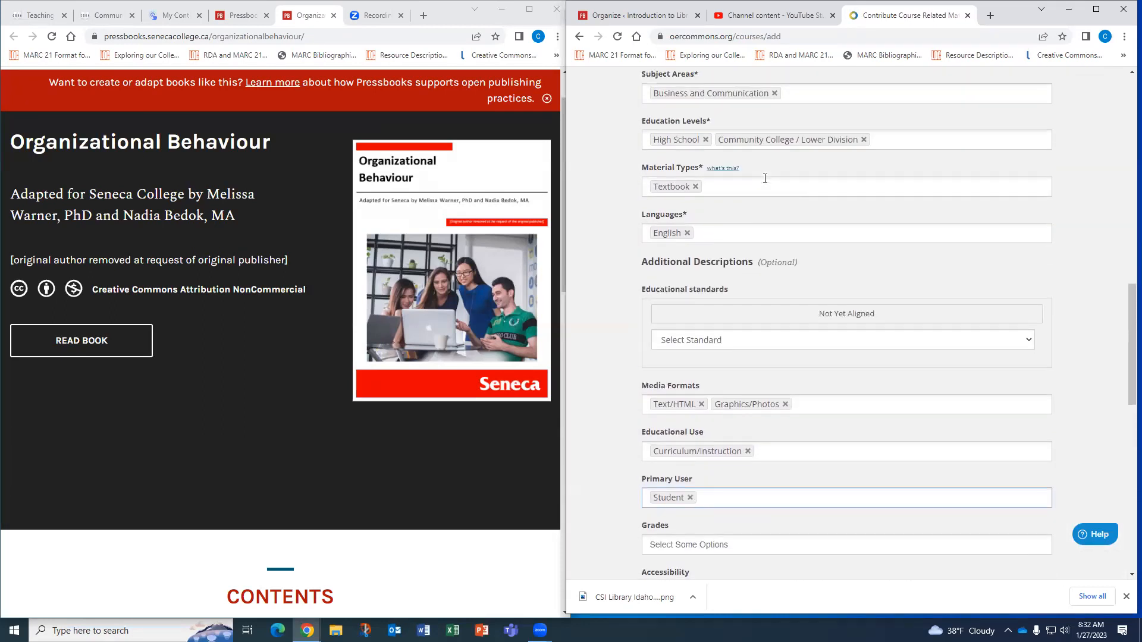
pyautogui.scroll(1, 765, 178)
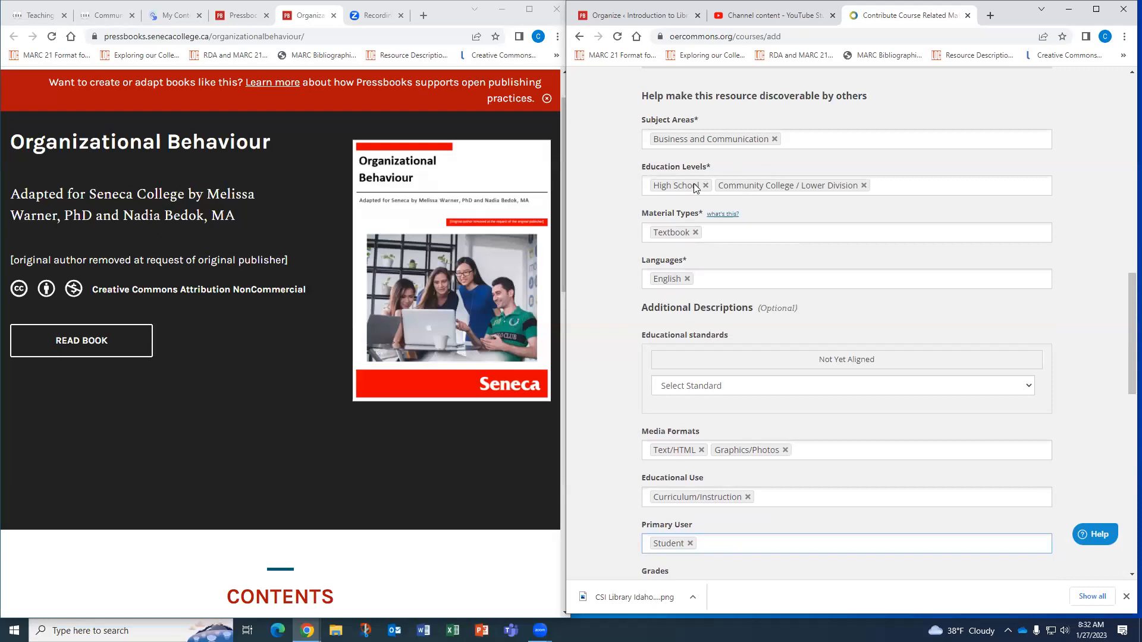
pyautogui.scroll(-1, 804, 158)
pyautogui.scroll(-6, 804, 157)
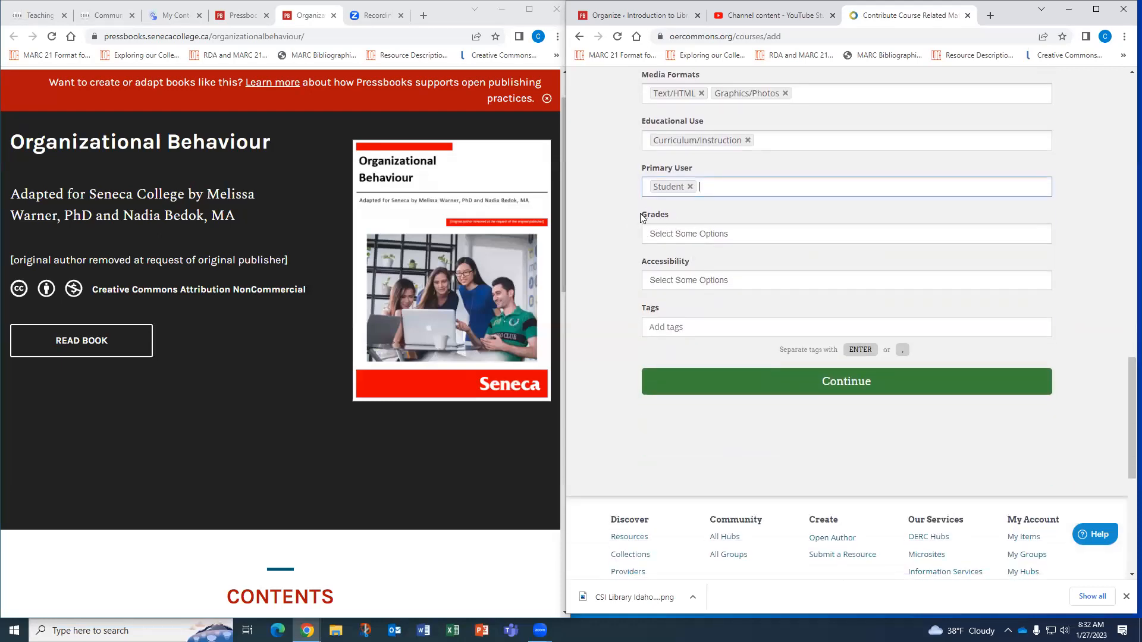
pyautogui.click(700, 283)
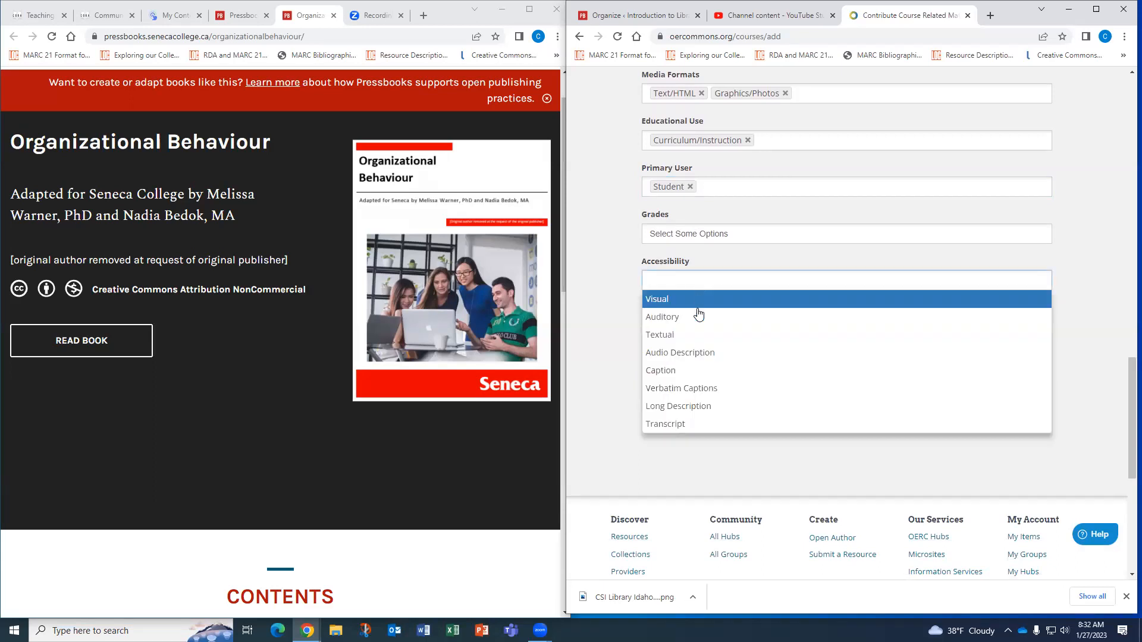
pyautogui.click(700, 301)
pyautogui.click(714, 277)
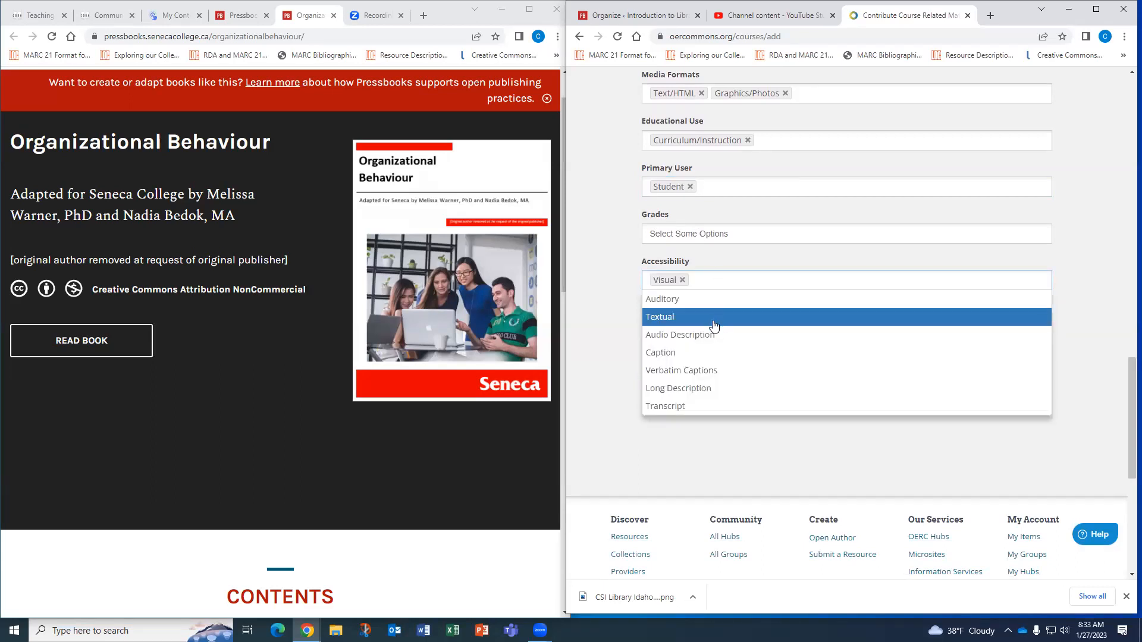
pyautogui.click(714, 318)
pyautogui.click(751, 283)
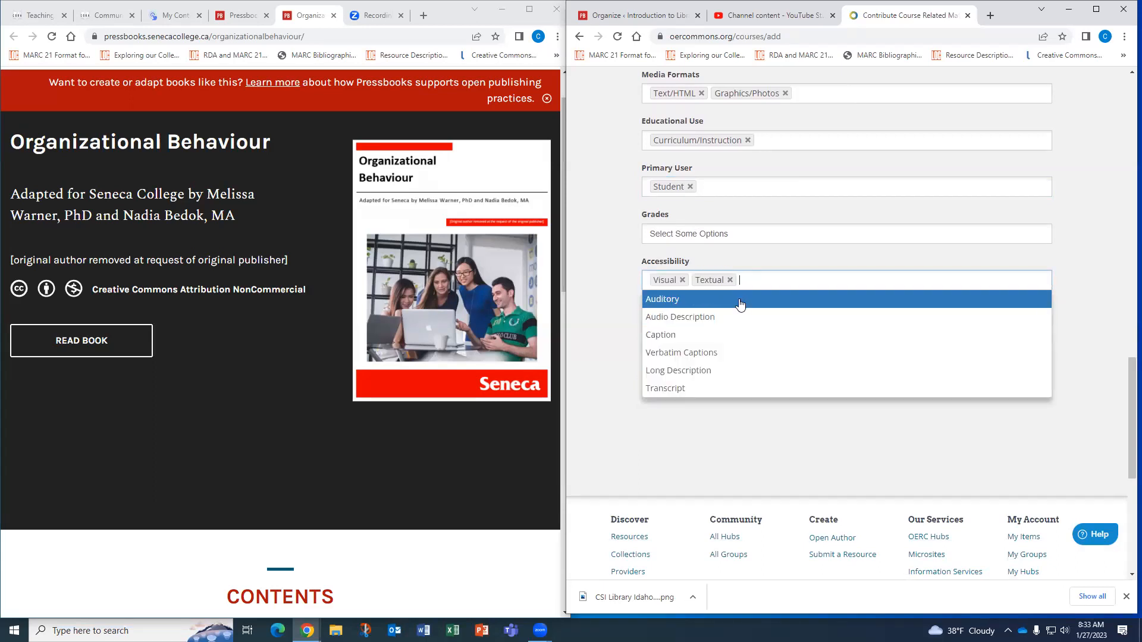
pyautogui.click(740, 305)
pyautogui.click(782, 279)
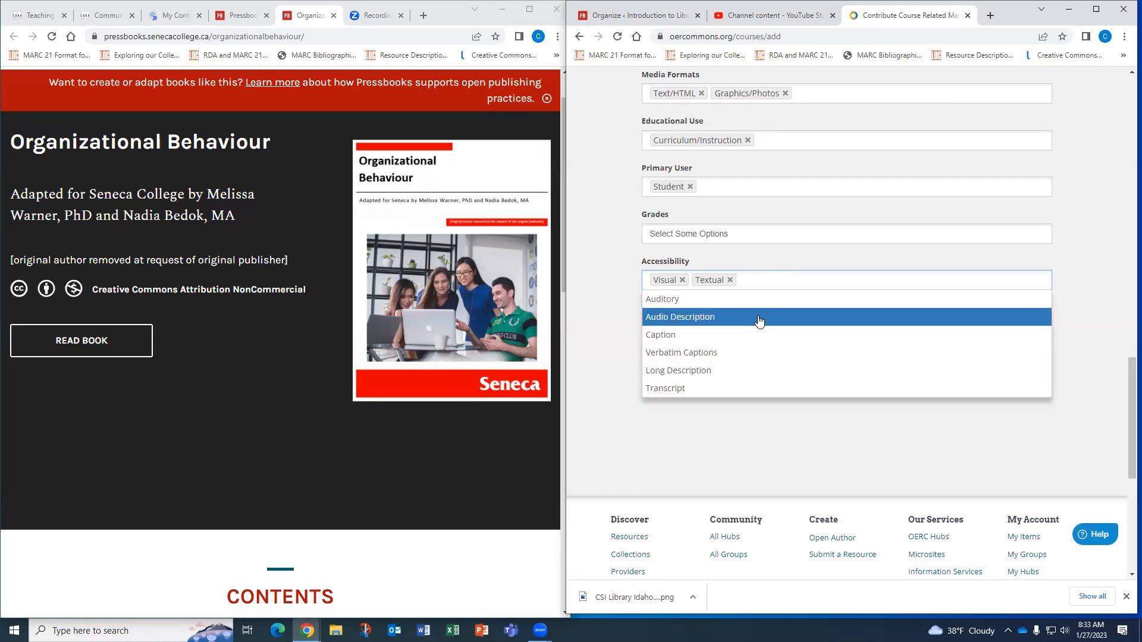
pyautogui.click(745, 389)
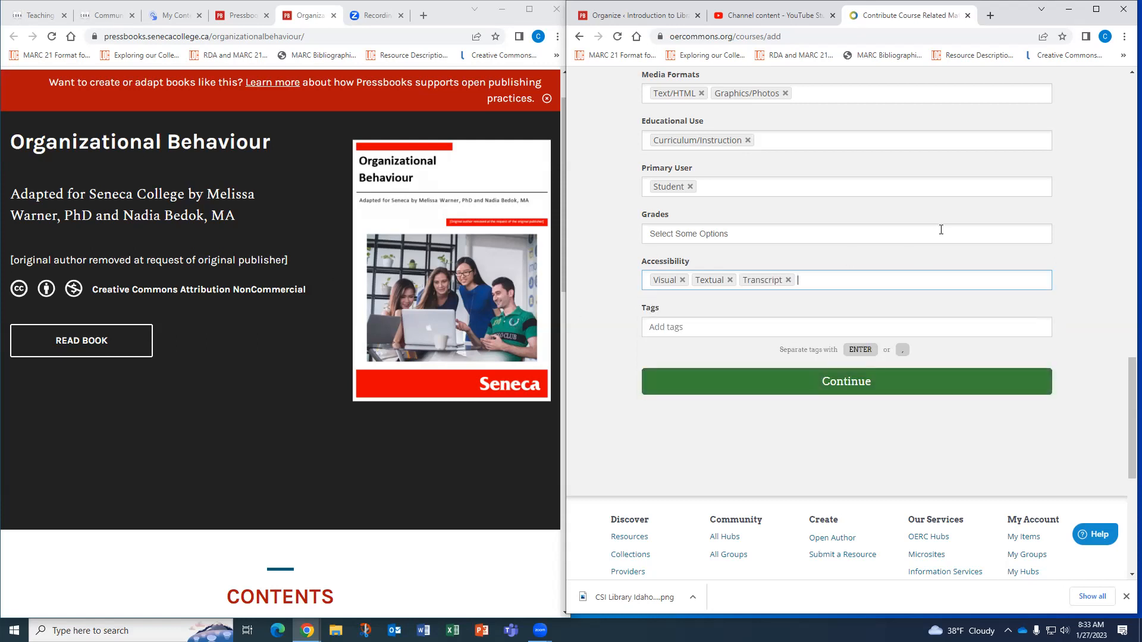
# Step: Enter the tags #business and #organizationalbehavior plus a course-number tag beginning with #bus21 for the resource
pyautogui.scroll(-2, 683, 246)
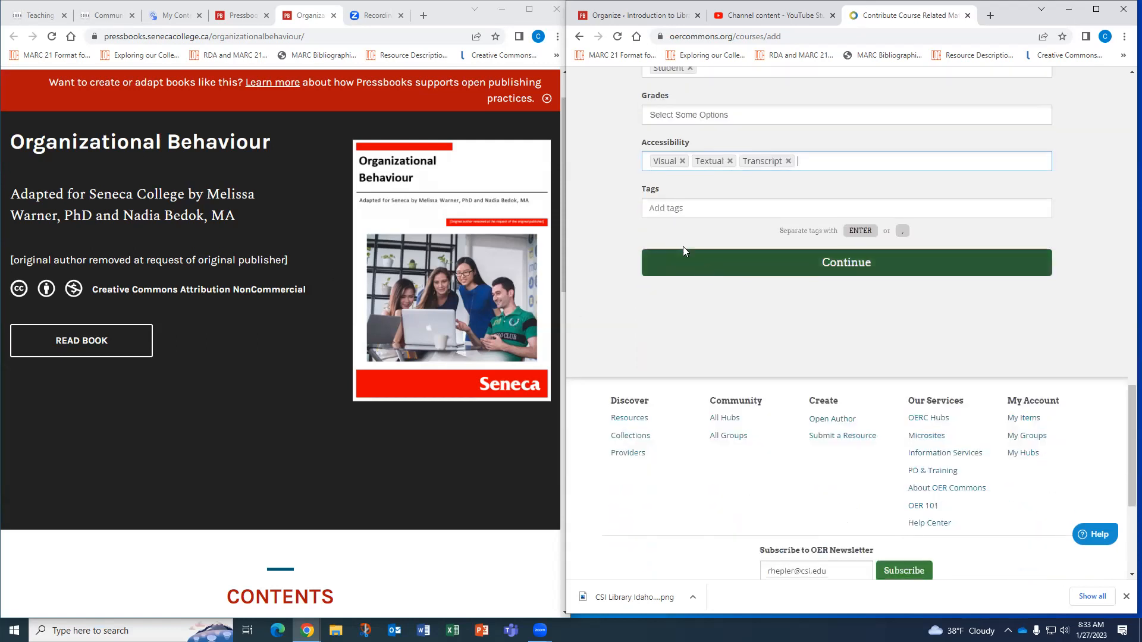
pyautogui.click(700, 211)
pyautogui.write('#')
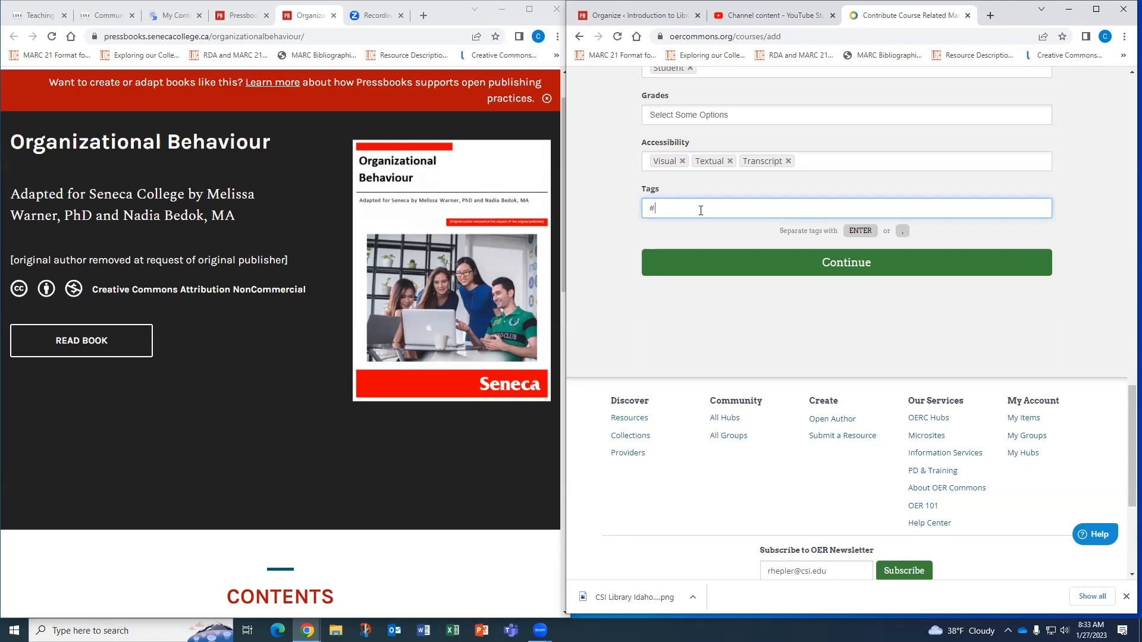
pyautogui.write('business #organizationalbehavior #bus')
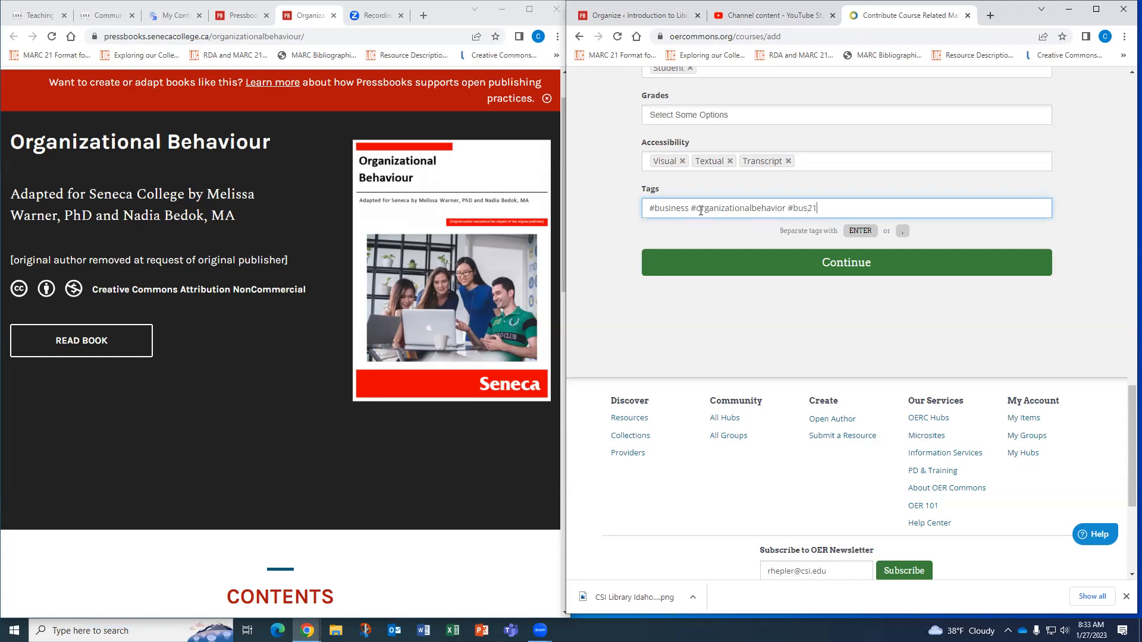
pyautogui.write('100')
pyautogui.scroll(10, 1100, 277)
pyautogui.scroll(10, 1102, 288)
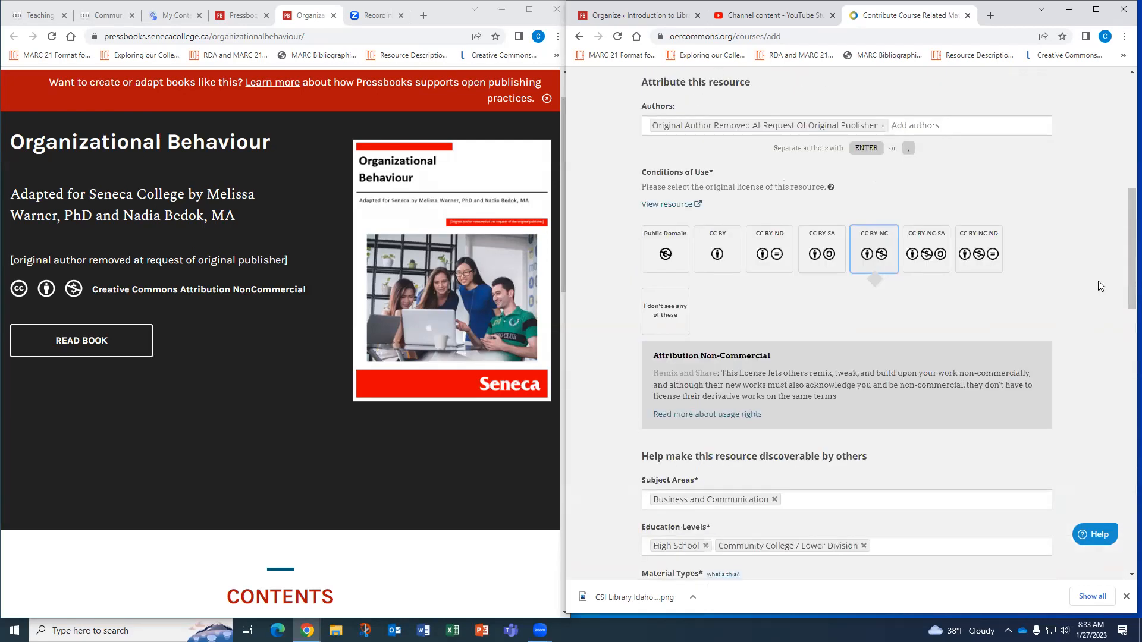